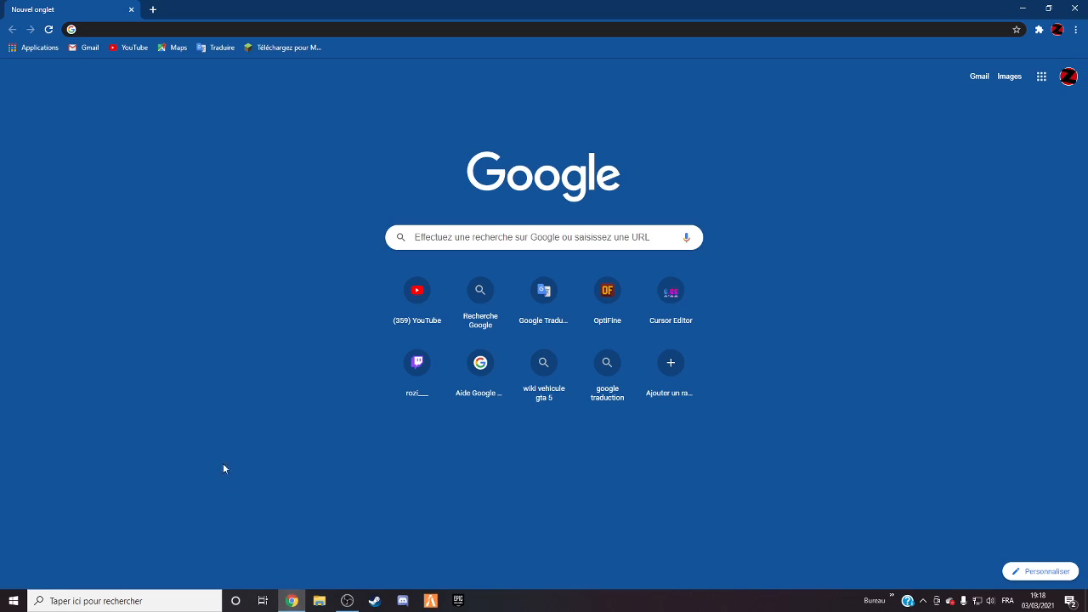
Step: Search the web for "obs studio" and dismiss the Bing extension offer on the results page
click(107, 29)
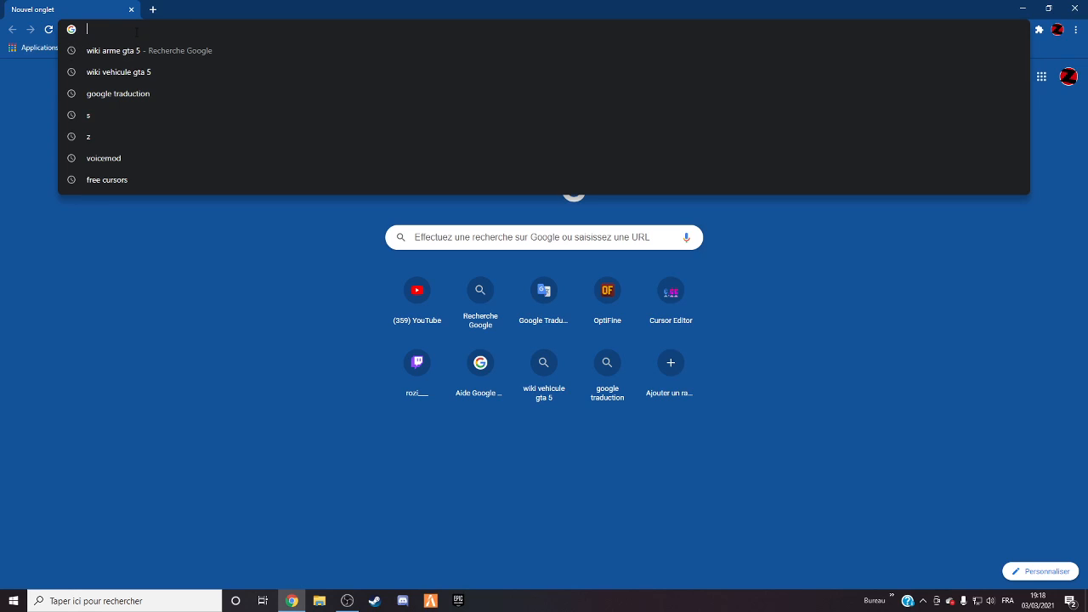
text(obs )
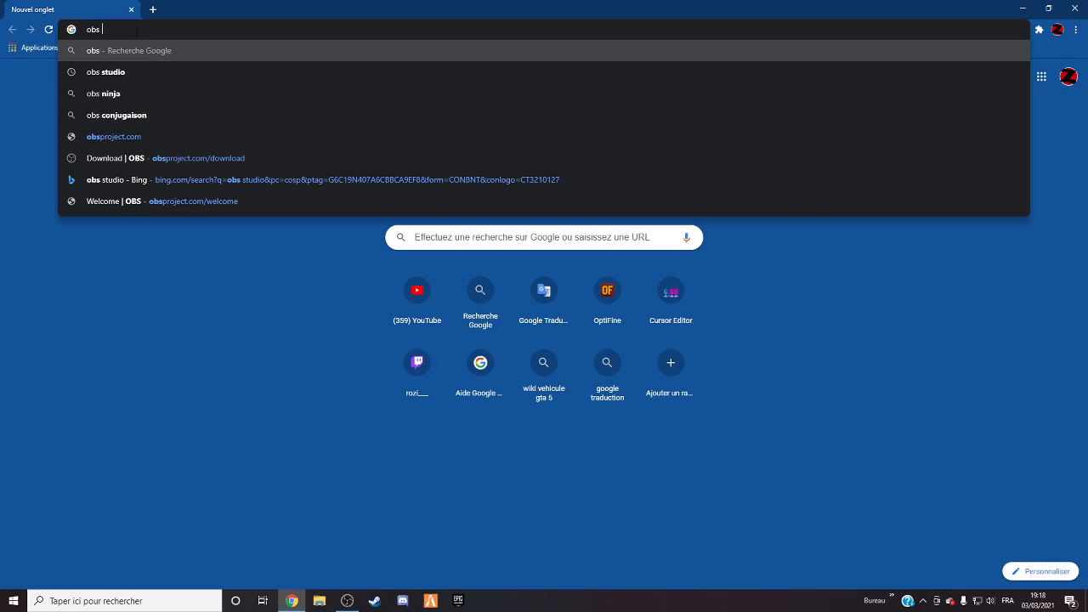
text(studio)
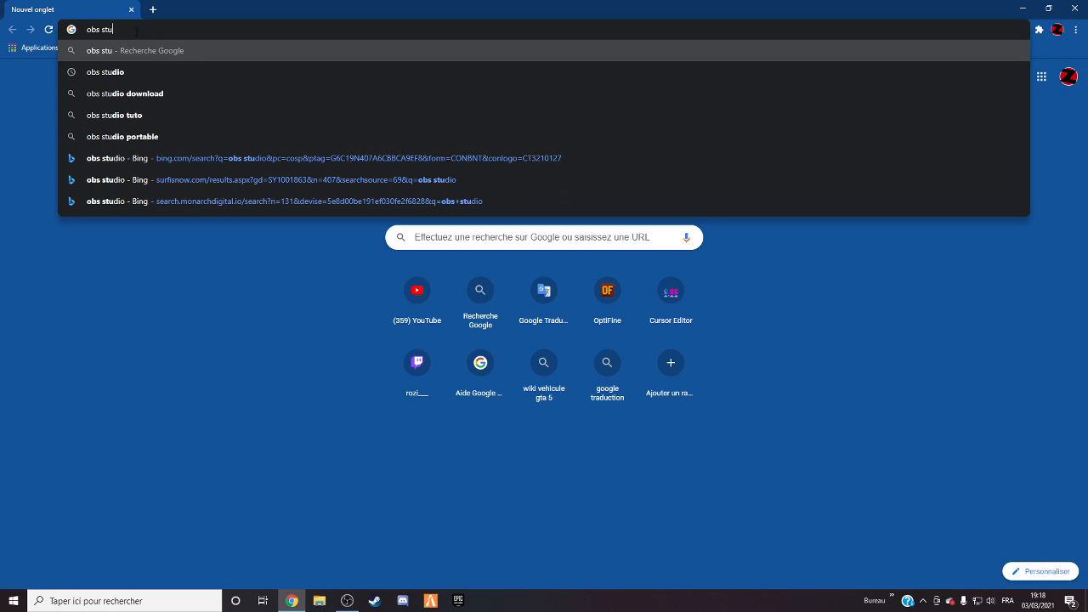
click(145, 73)
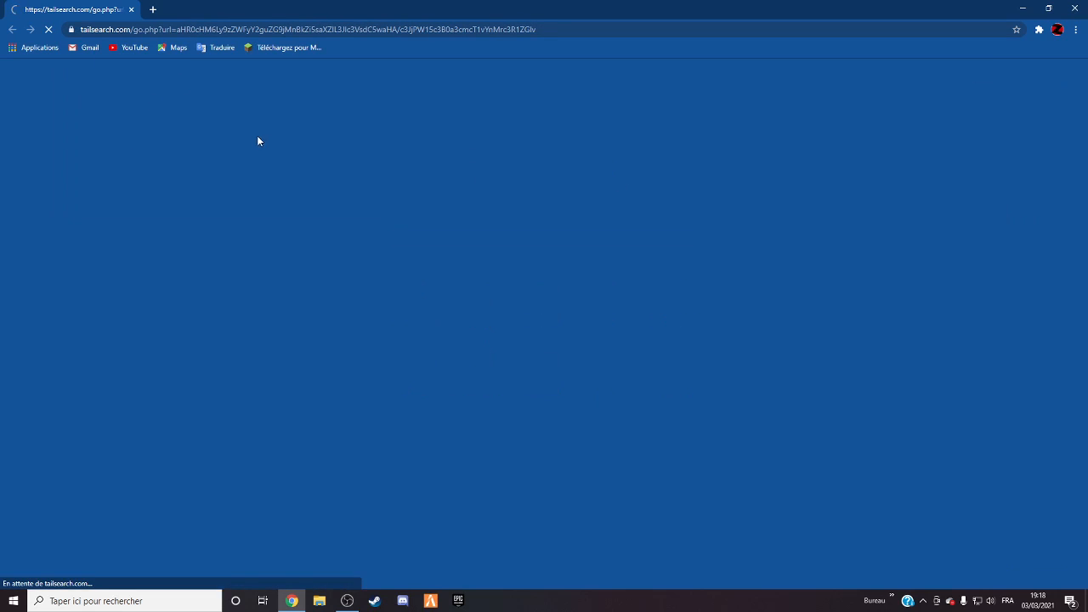
scroll(163, 112, down, 1)
scroll(286, 142, up, 1)
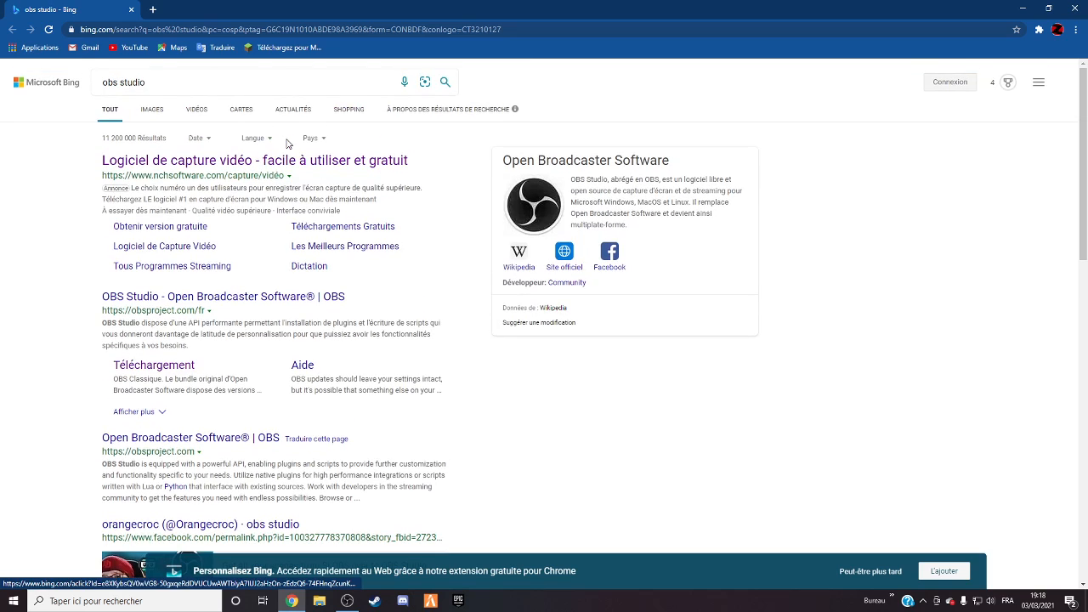
click(875, 572)
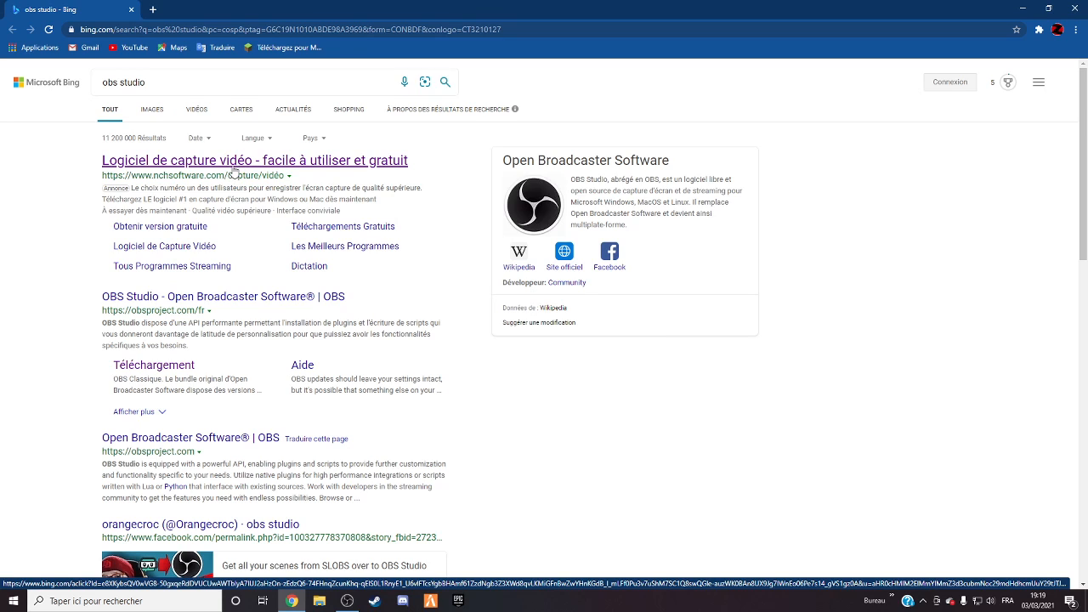
Step: Look at the sponsored NCH Software video capture result, dismissing its download offer, and return to the search results
click(235, 169)
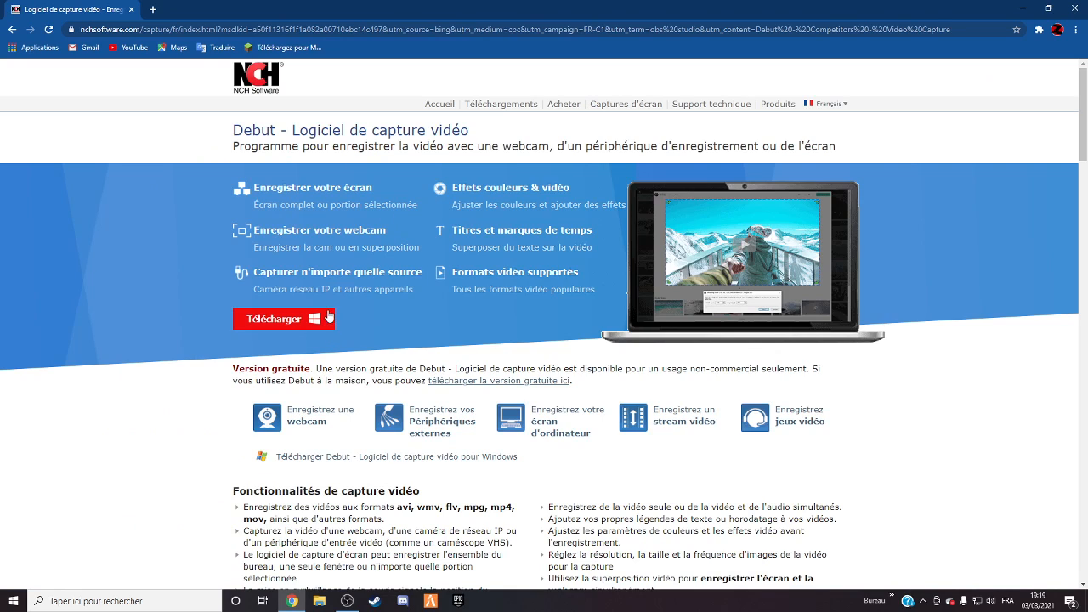
mouse_move(173, 23)
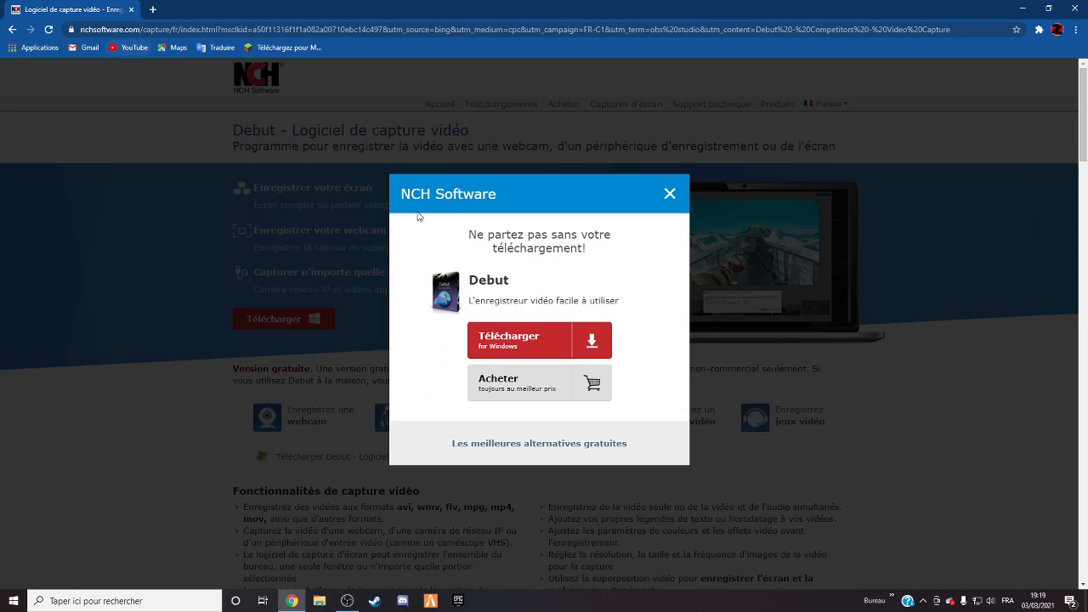
click(675, 199)
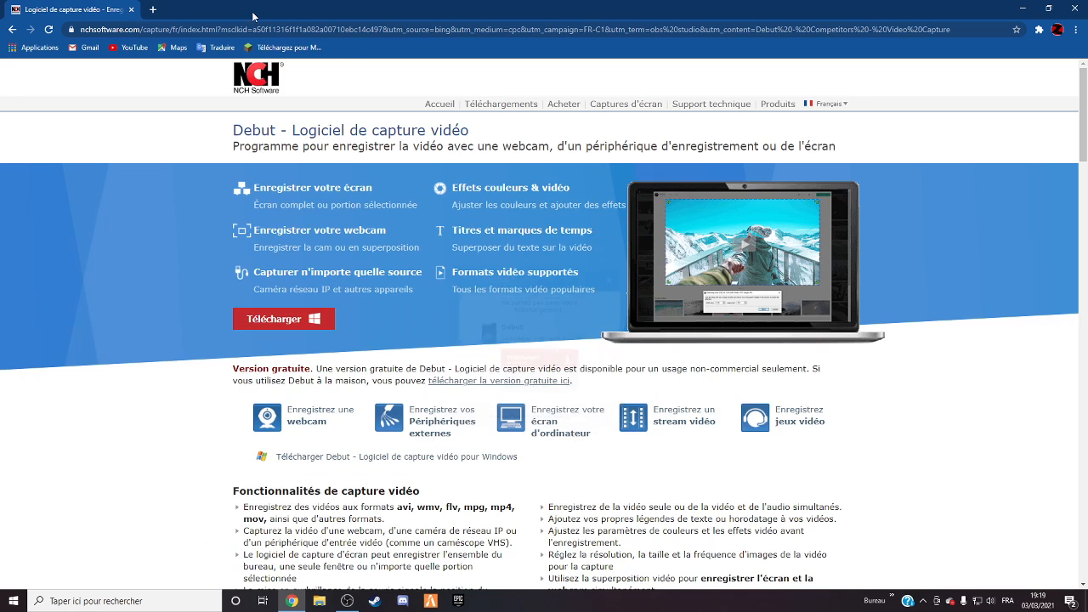
click(12, 29)
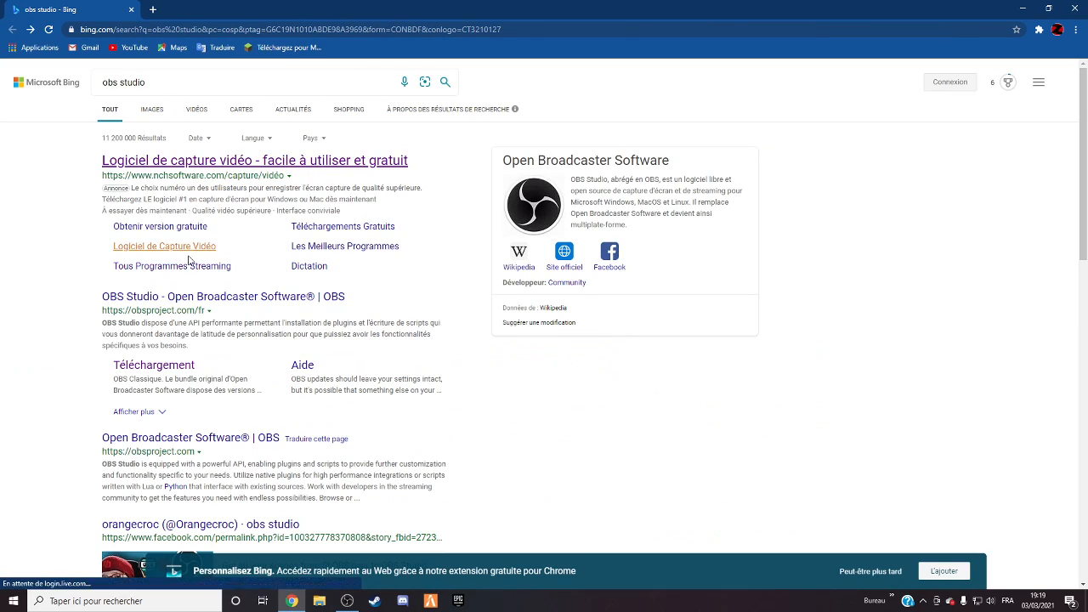
Step: Download the OBS Studio Windows installer from the obsproject.com/fr home page and try to run its setup
click(247, 297)
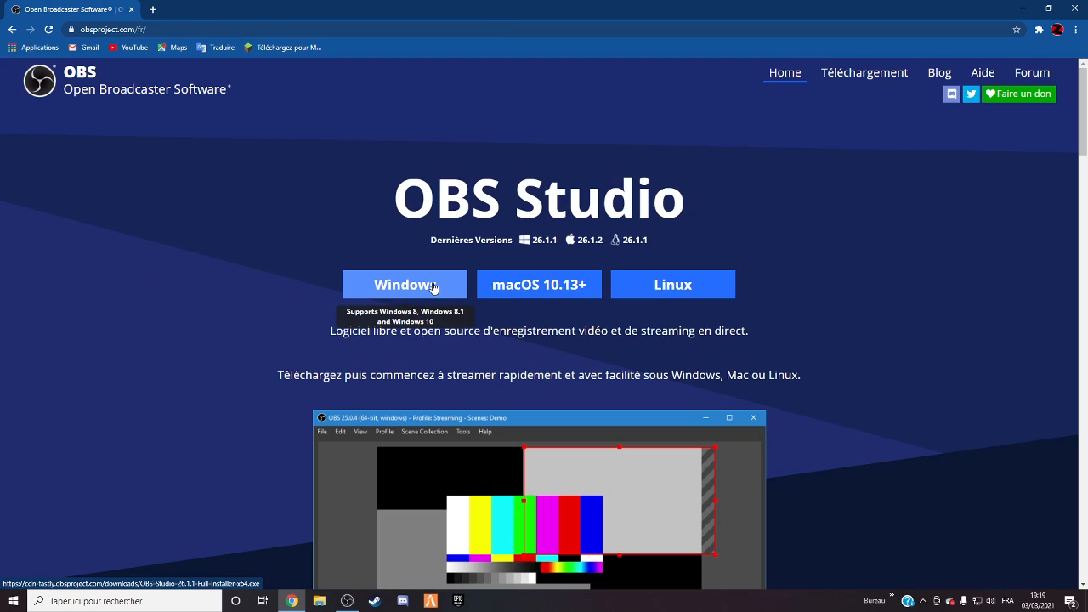
click(432, 288)
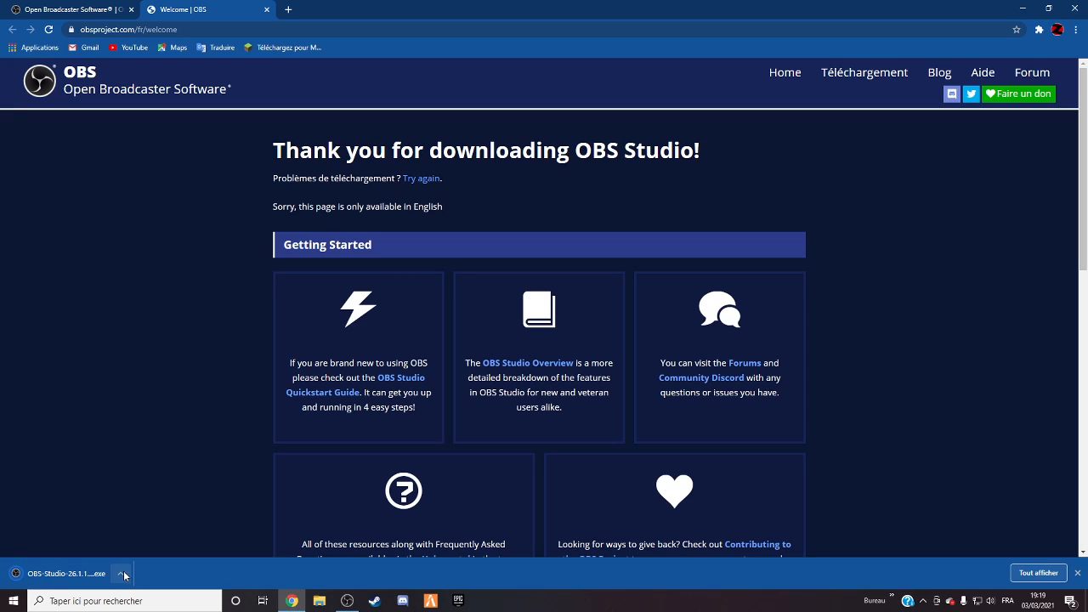
click(122, 575)
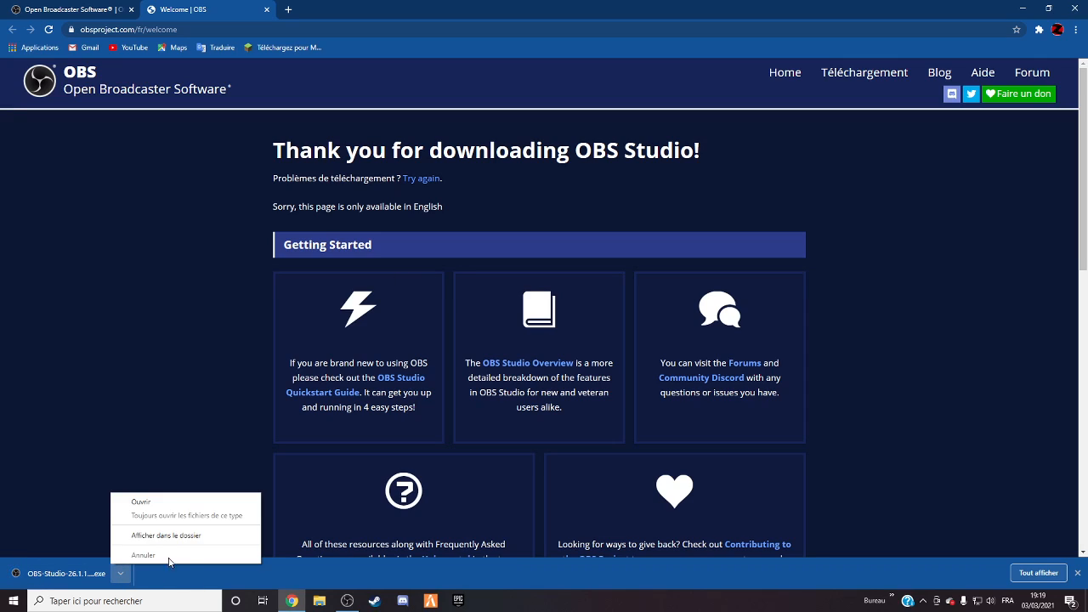
click(157, 507)
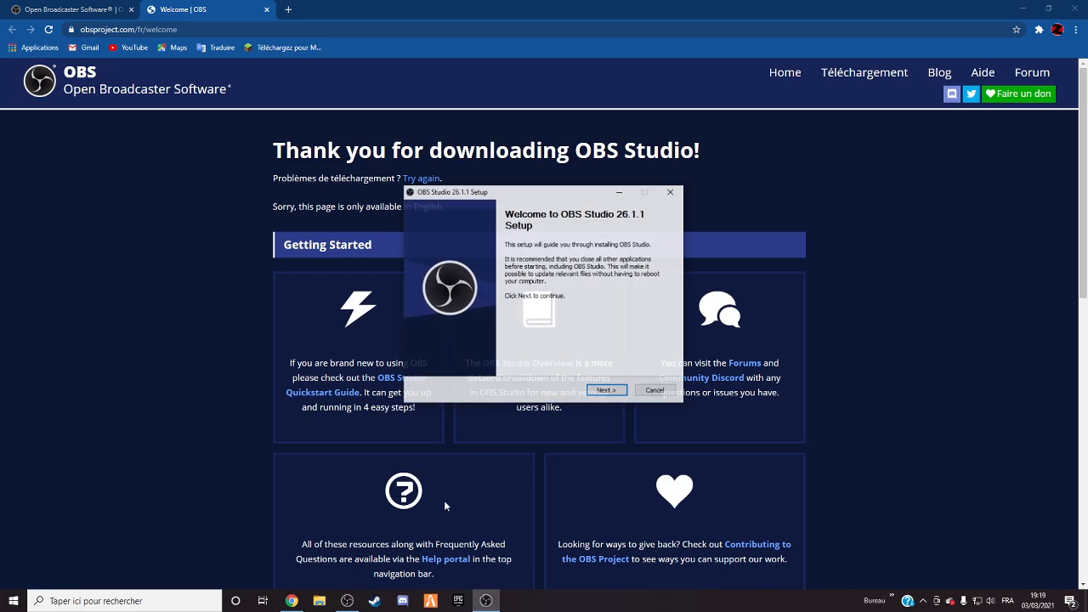
click(607, 391)
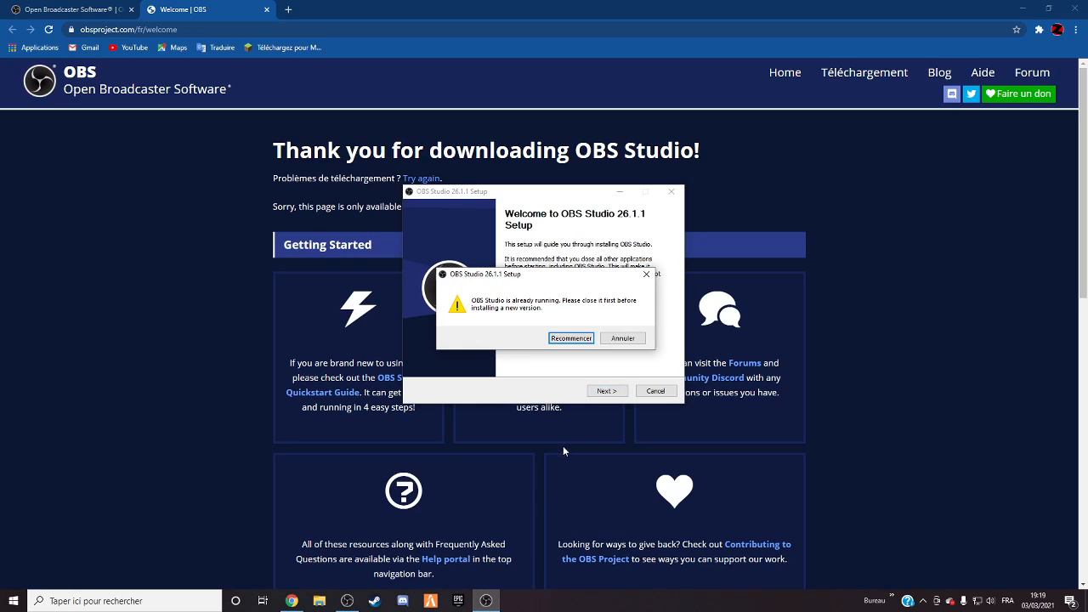
click(641, 339)
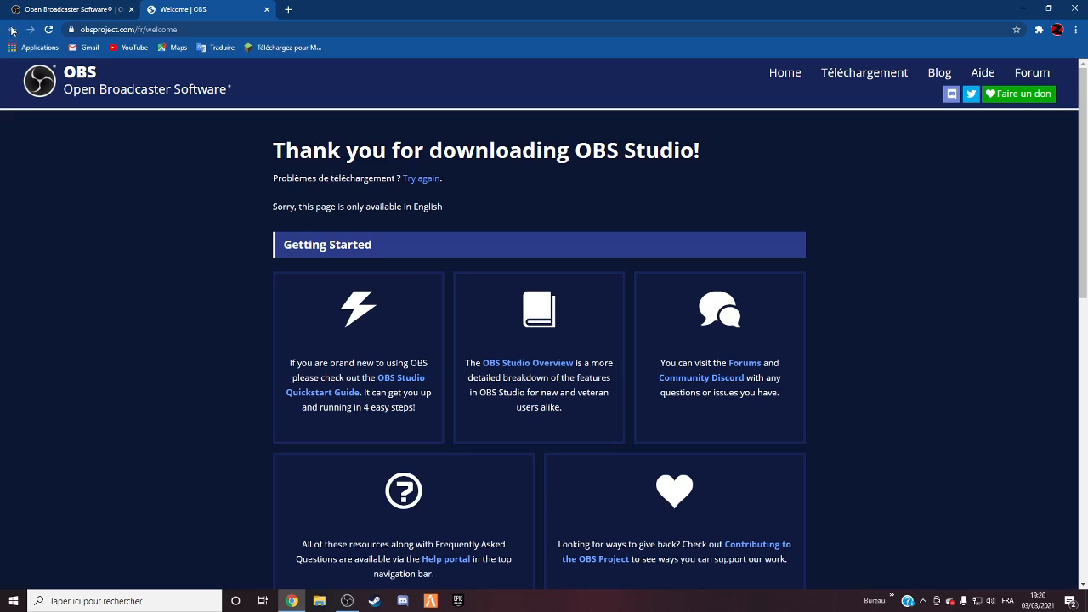
Step: Close the extra browser tabs and return to the Bing results for "obs studio"
click(288, 10)
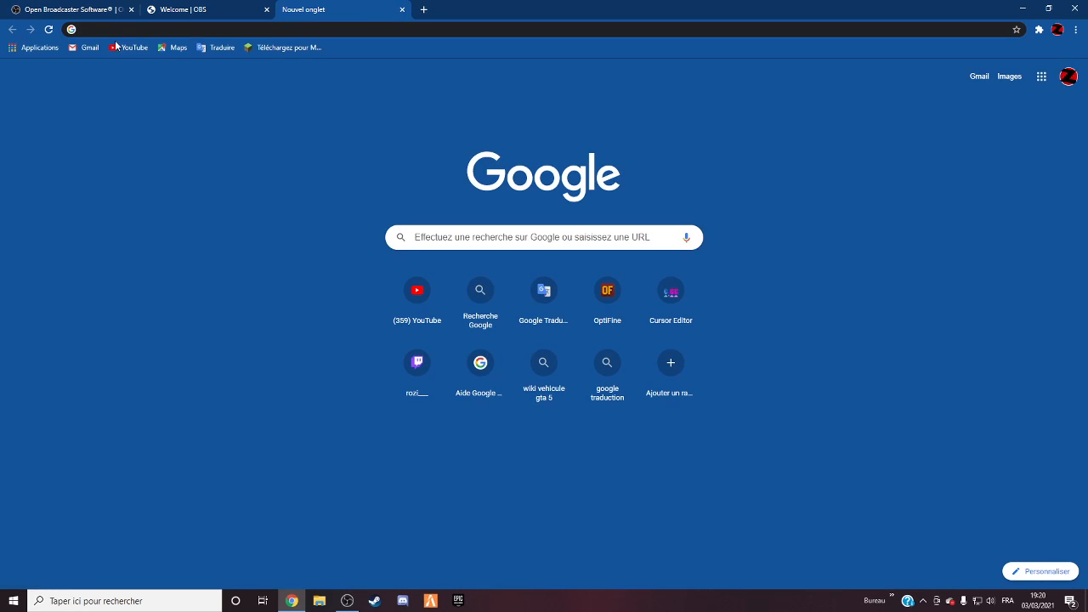
click(58, 9)
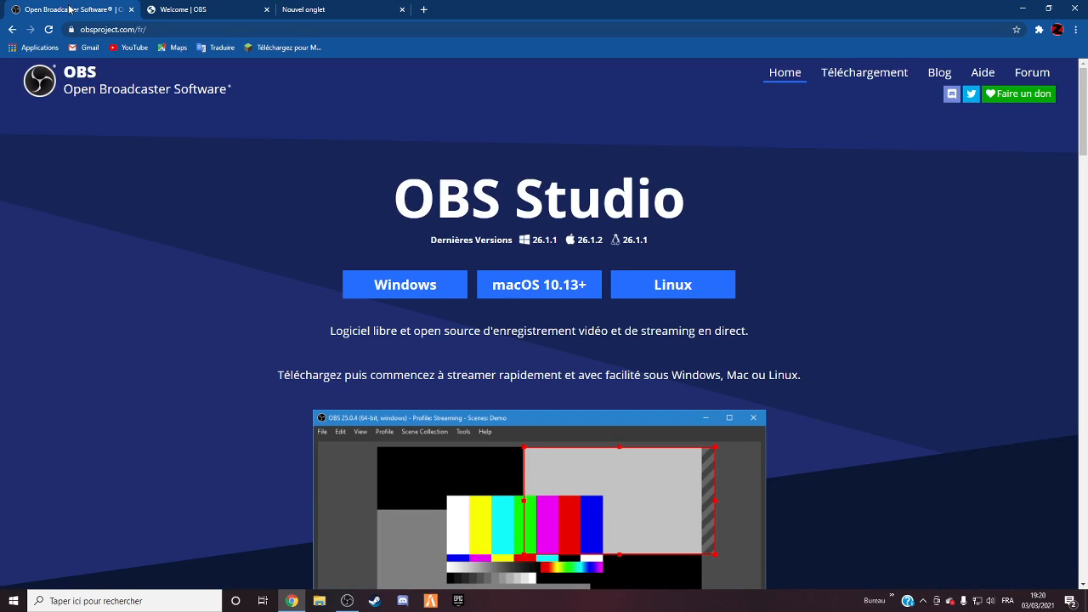
click(313, 10)
click(266, 9)
click(12, 29)
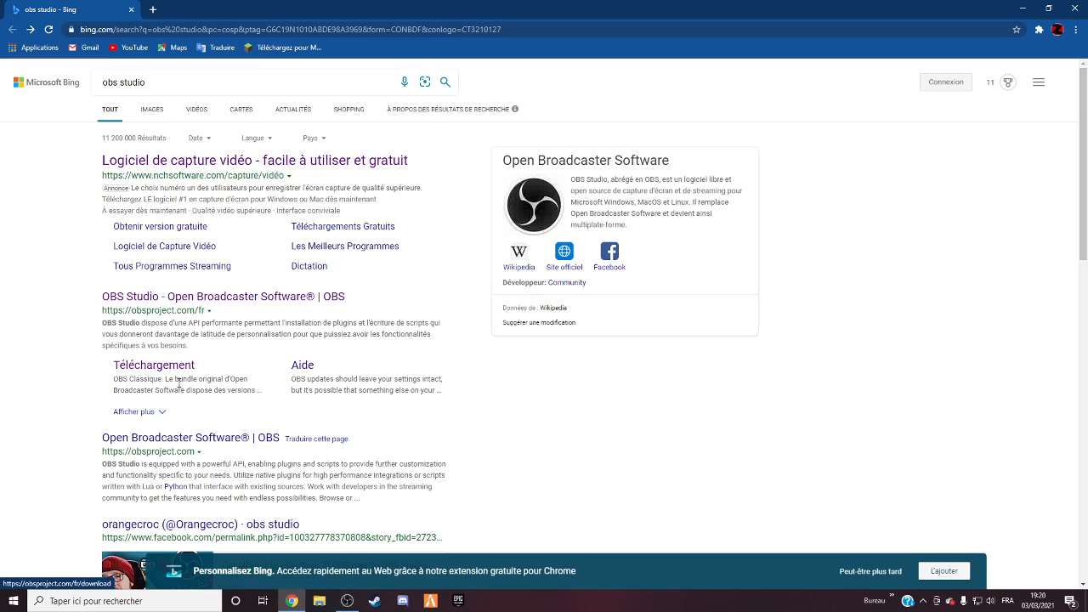
Step: View the English obsproject.com home page translated into French and return to the search results
scroll(196, 397, down, 1)
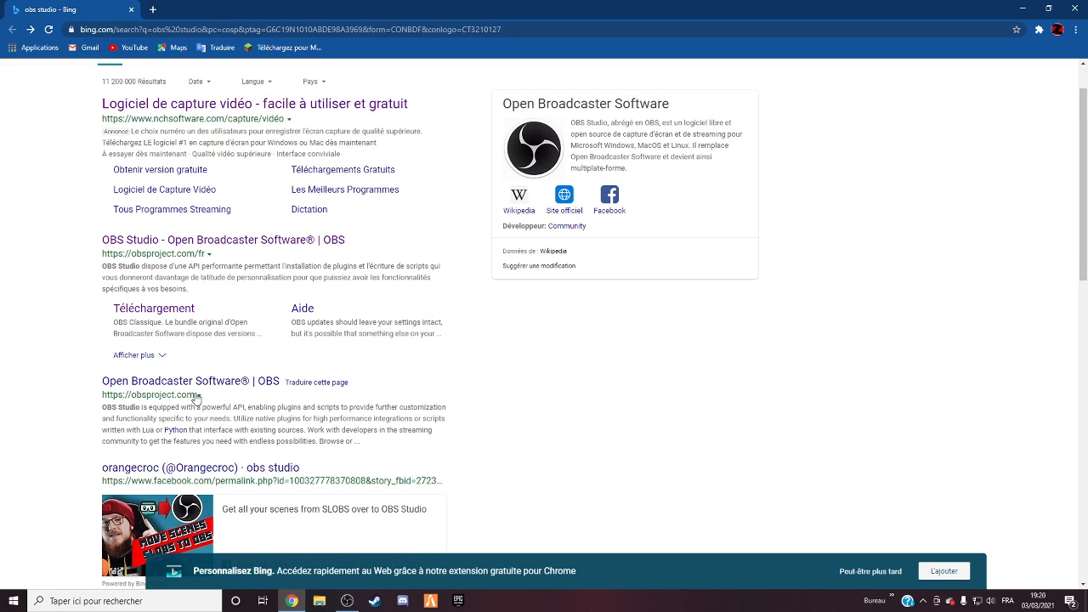
click(154, 381)
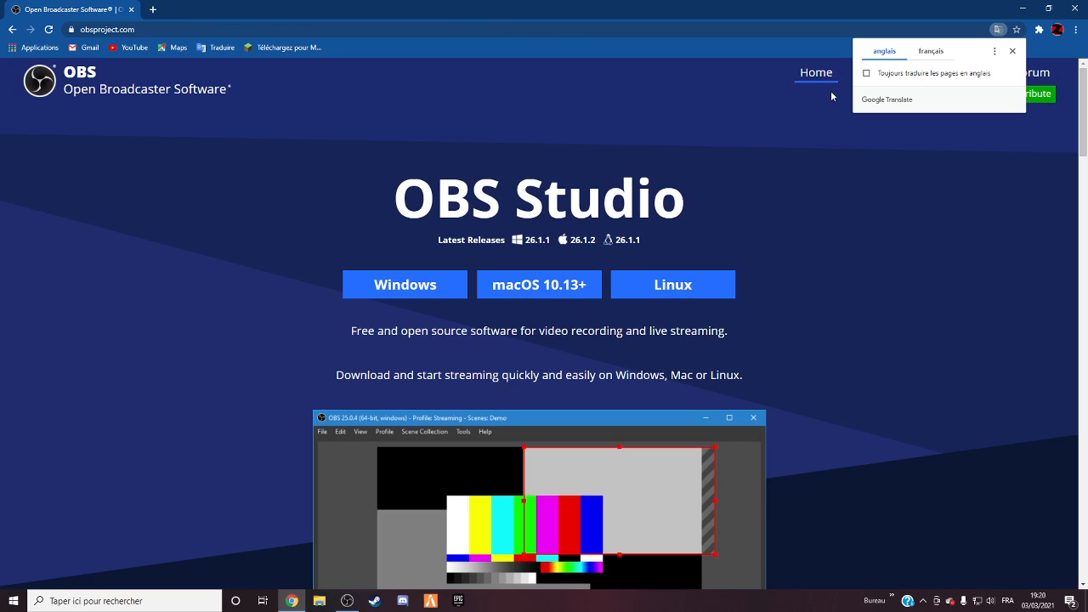
click(947, 53)
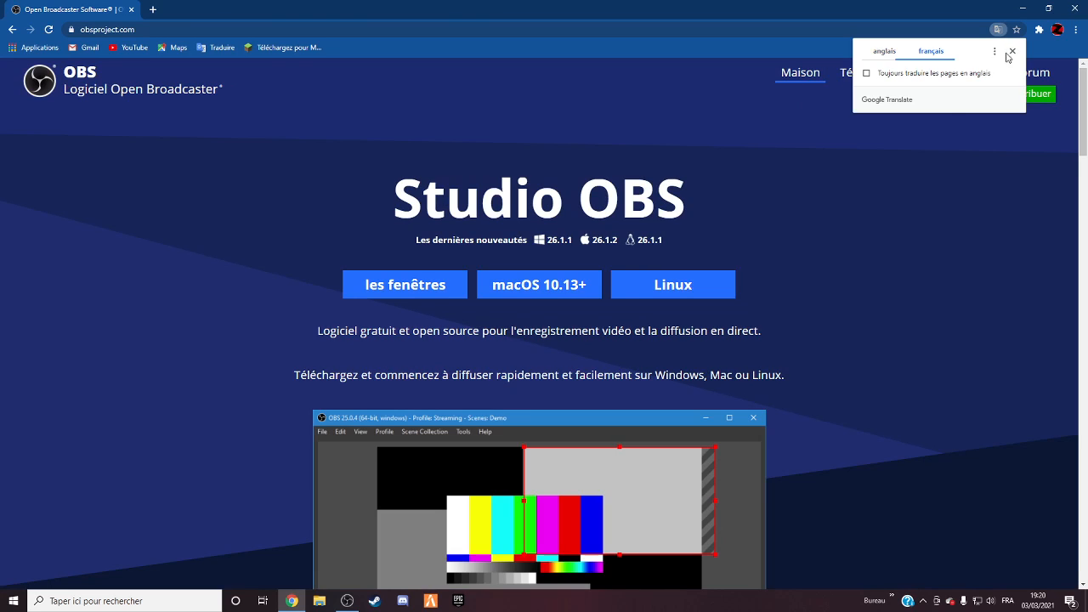
click(1012, 51)
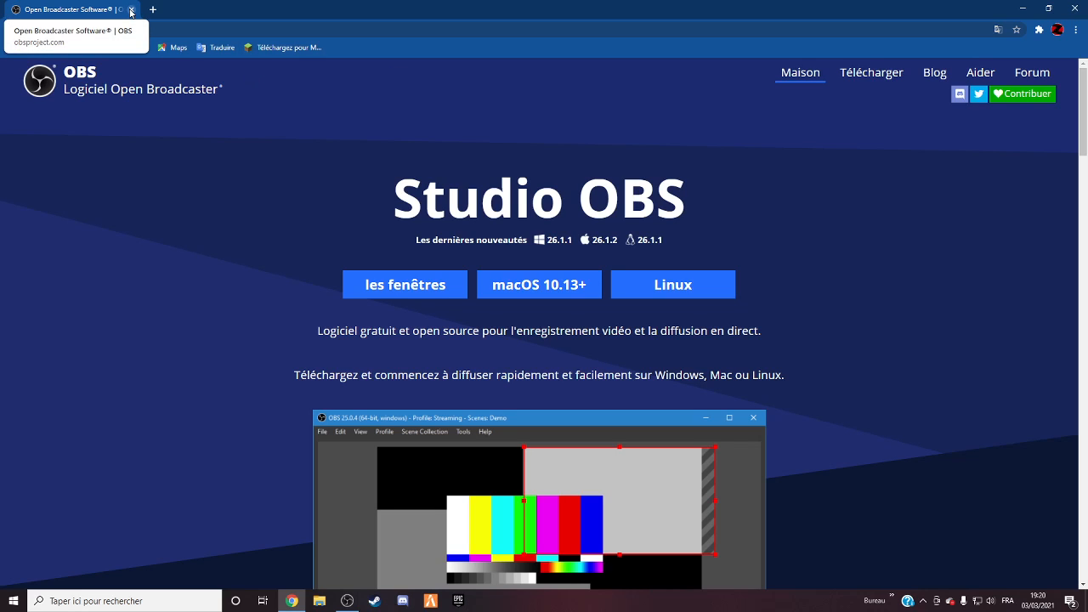
click(12, 29)
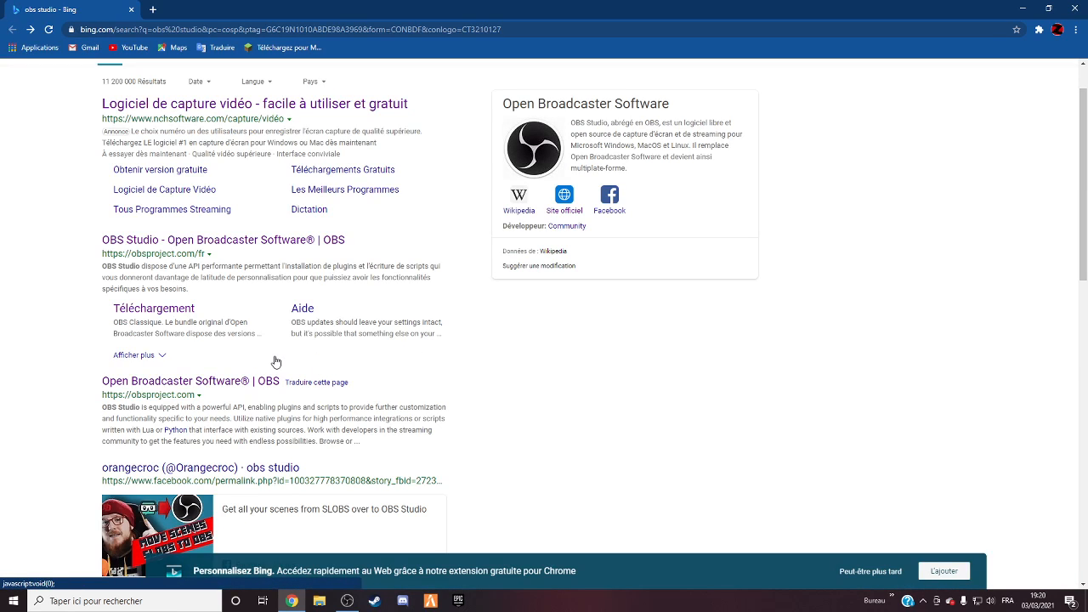
Step: Open the OBS Téléchargement page and go through the macOS and Linux download options, ending with Windows selected
click(185, 310)
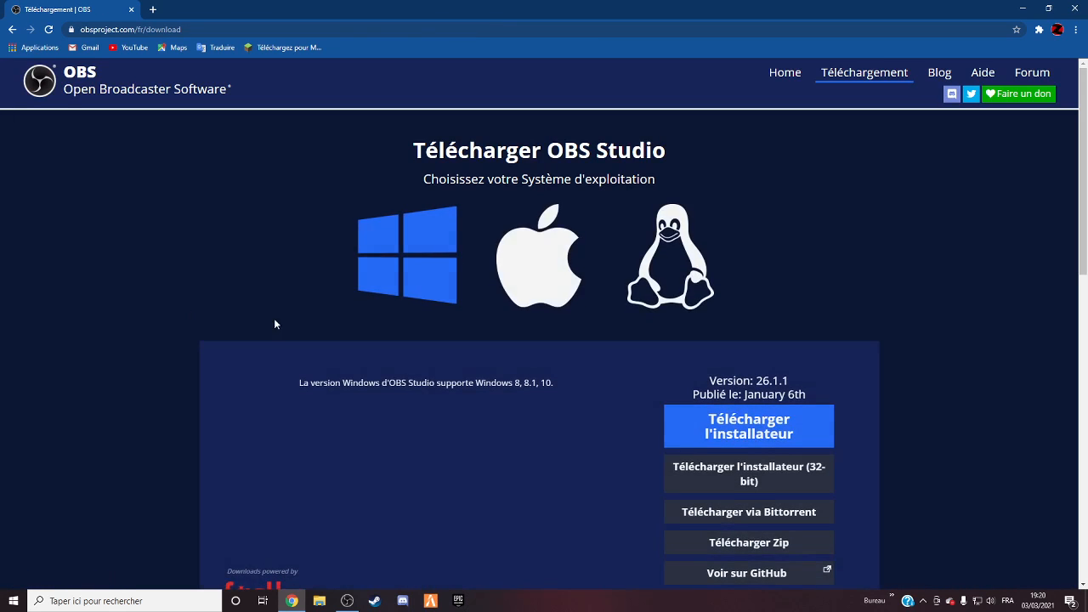
click(562, 268)
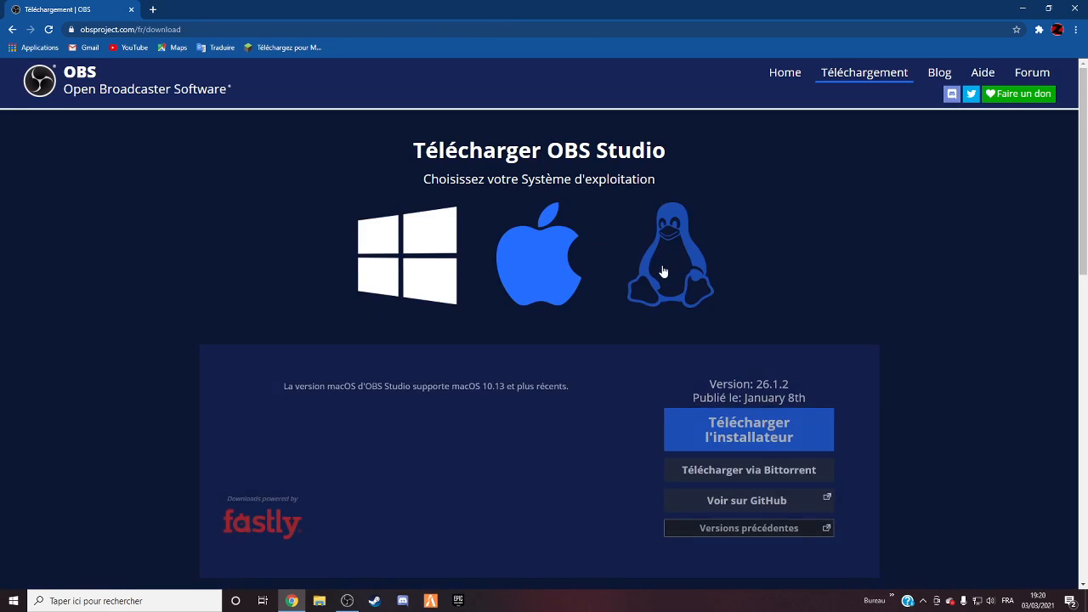
click(664, 271)
click(417, 260)
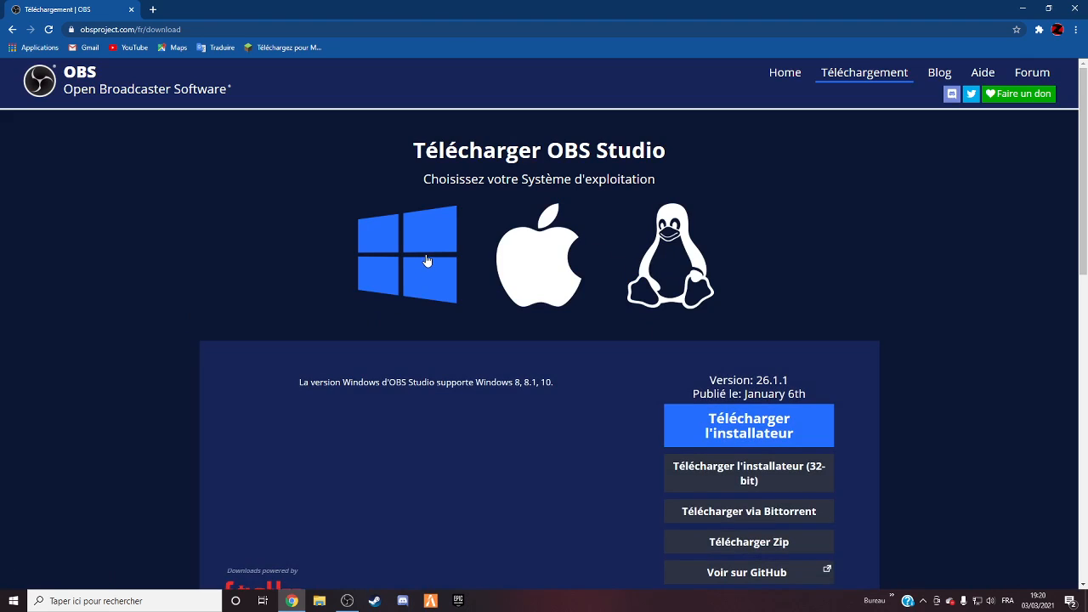
click(531, 265)
click(658, 255)
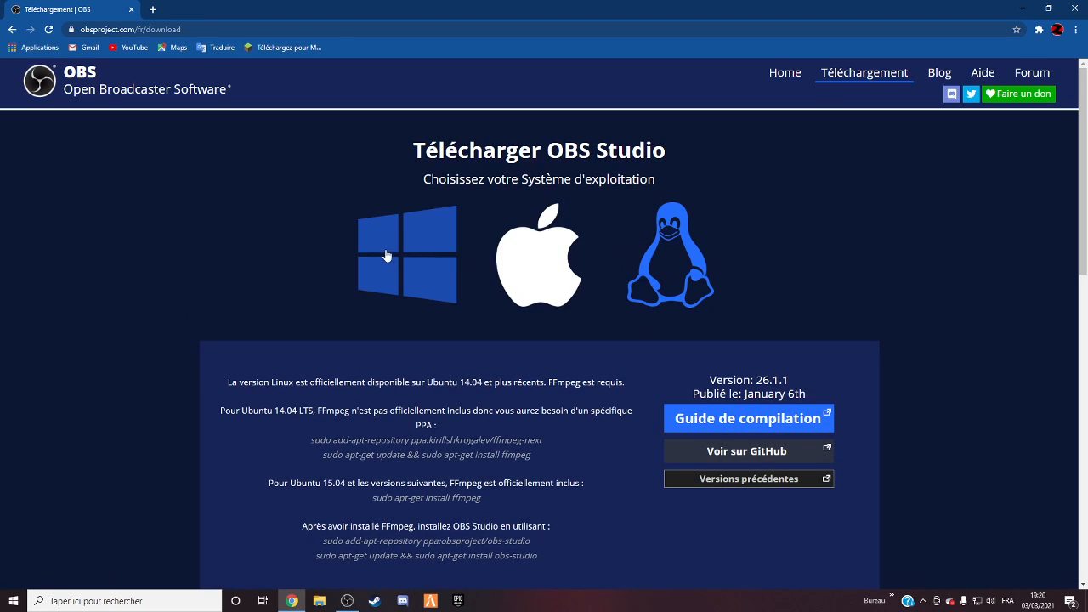
click(548, 269)
click(432, 262)
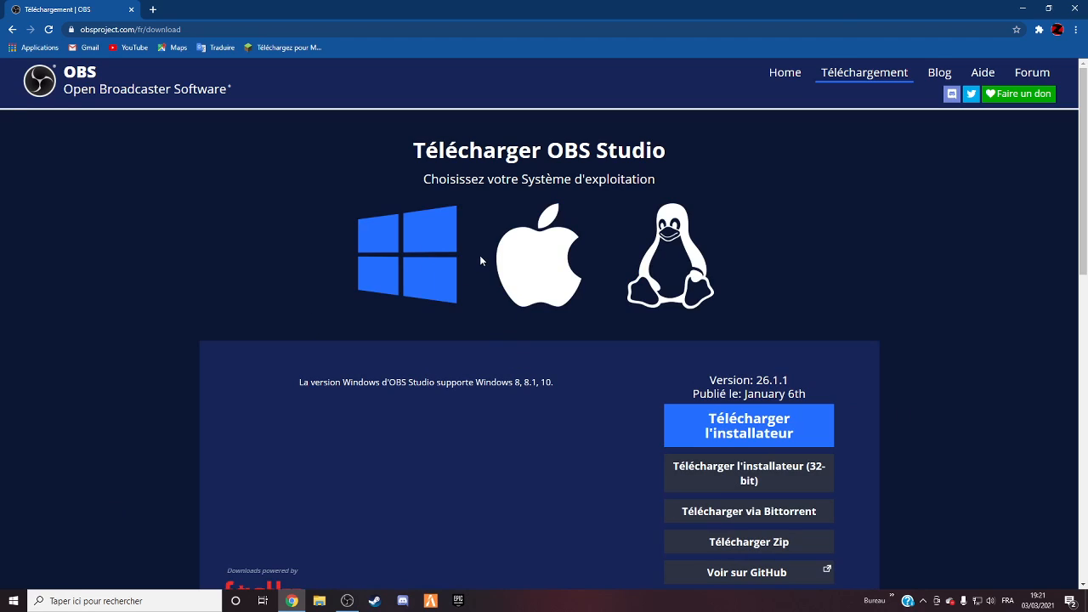
Step: Download the standard OBS Studio installer for Windows and launch the downloaded file
click(772, 425)
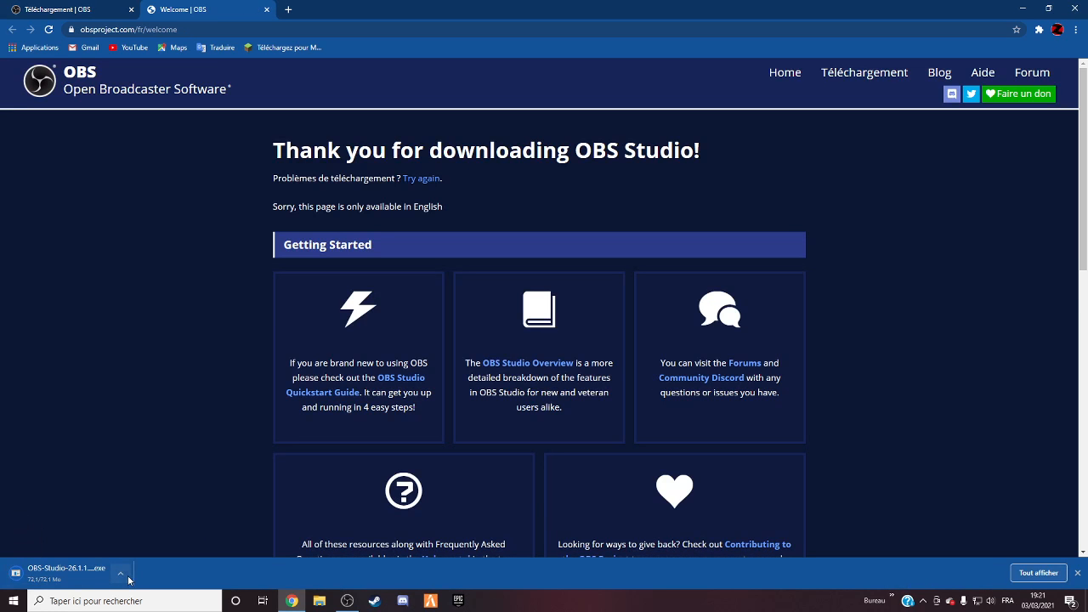
click(123, 574)
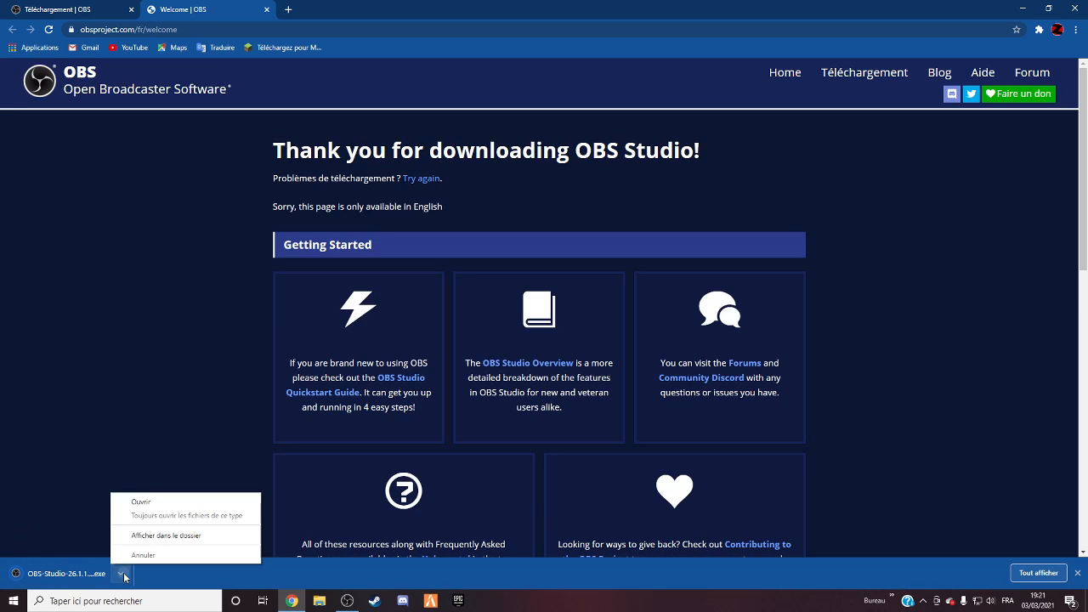
click(143, 502)
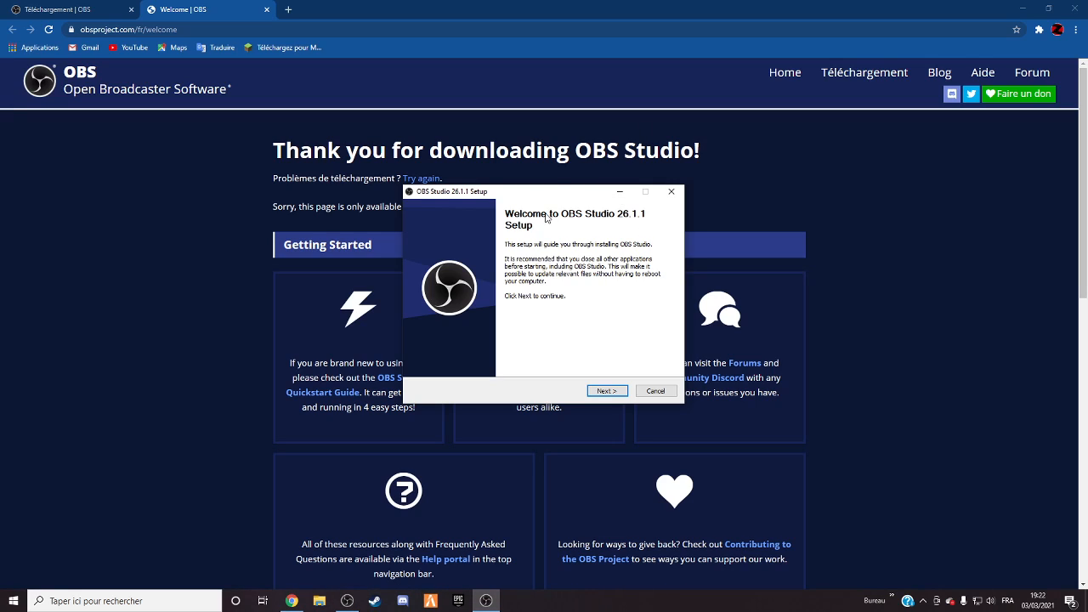
drag(518, 197, 491, 204)
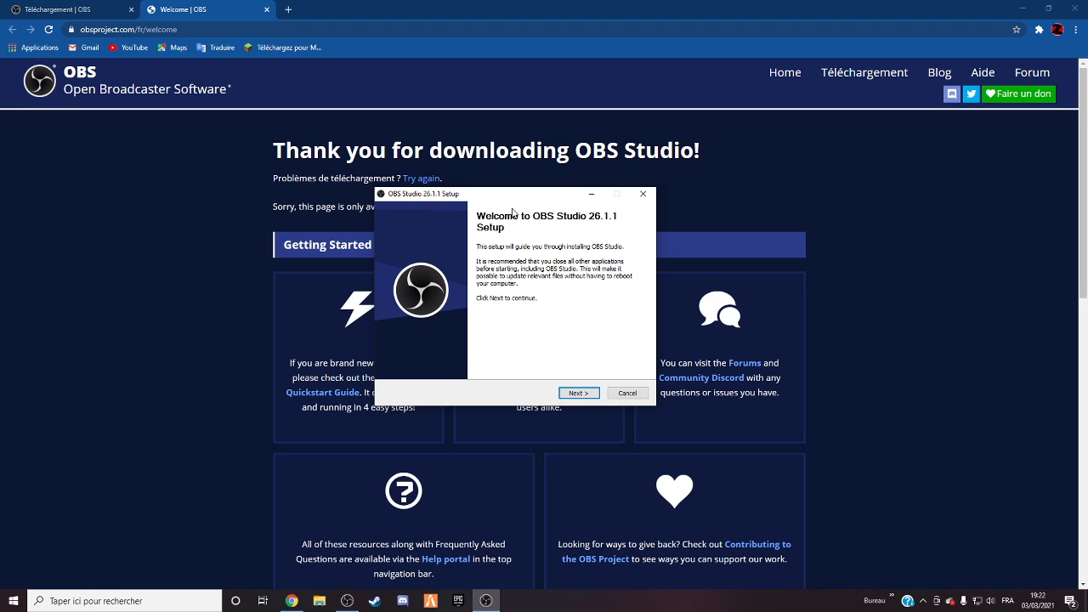
drag(506, 198, 553, 203)
drag(522, 151, 541, 176)
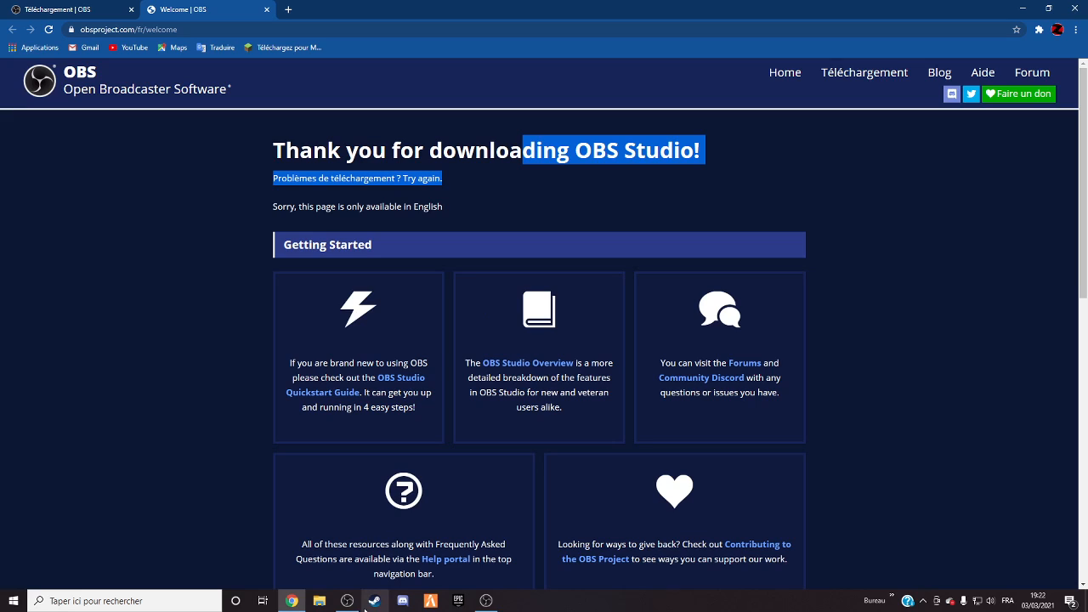
click(485, 600)
drag(549, 184, 609, 214)
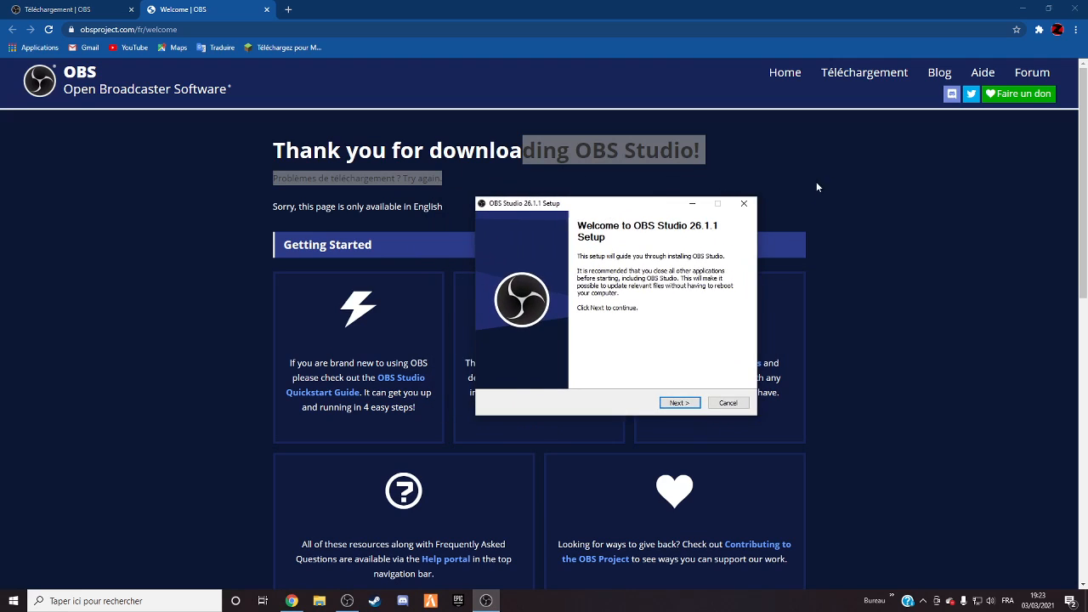
click(823, 173)
click(681, 180)
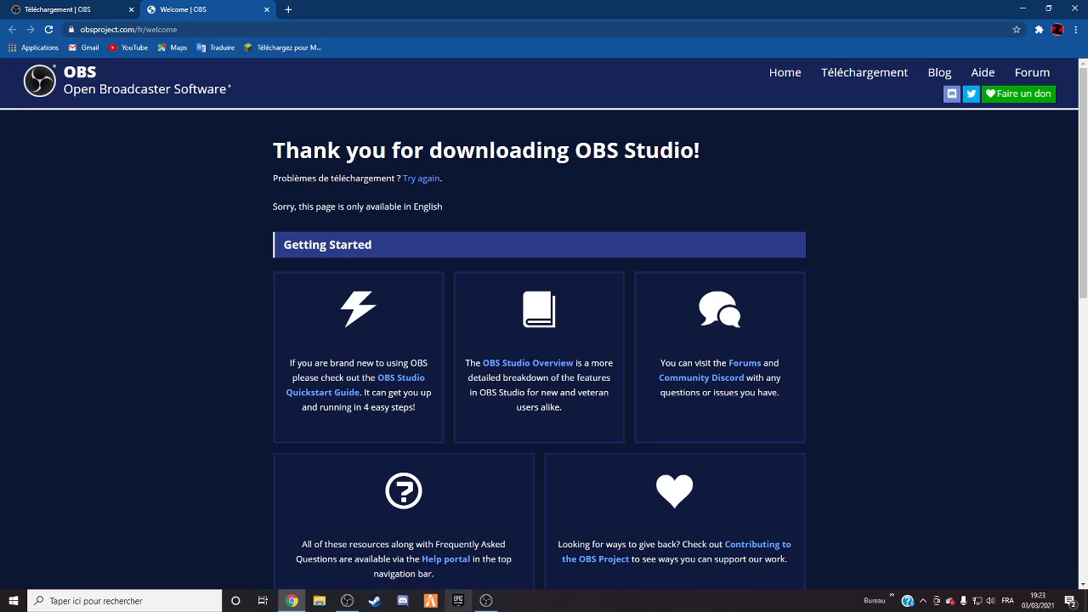
click(485, 600)
drag(602, 180, 474, 165)
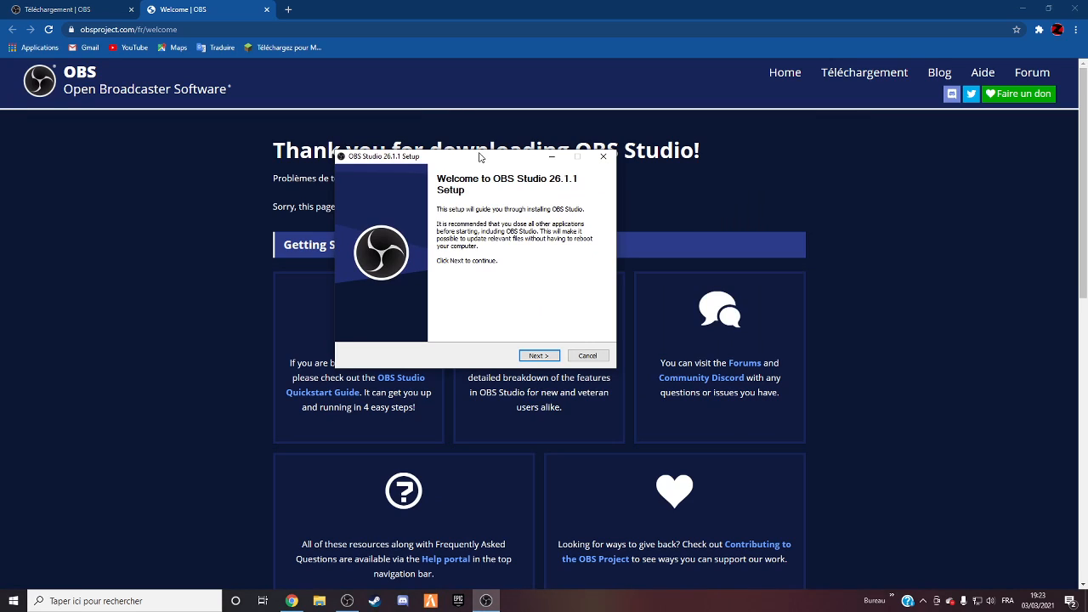
drag(478, 159, 613, 159)
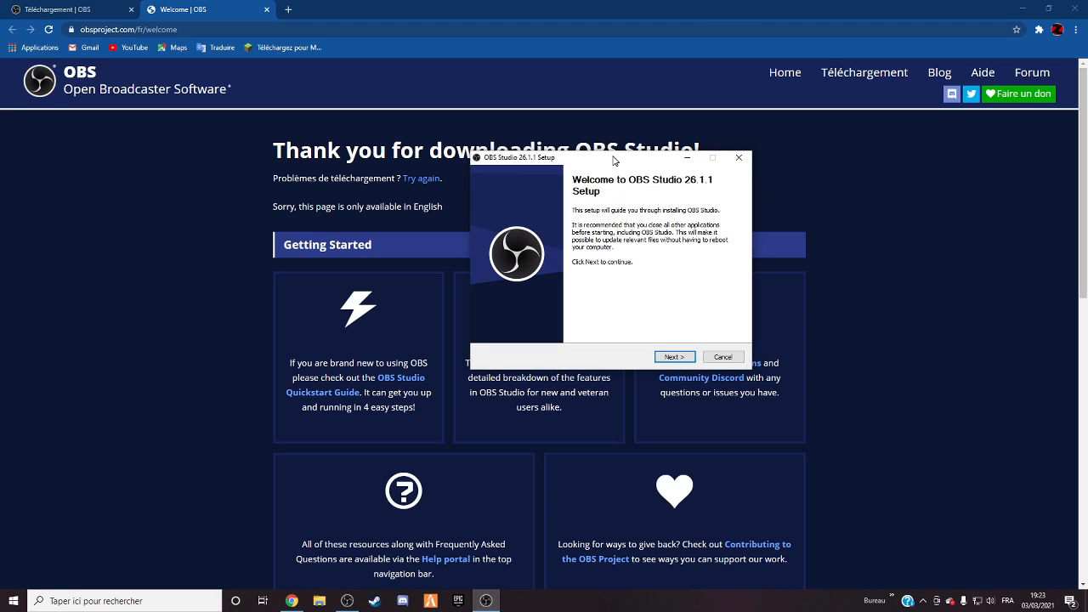
drag(614, 160, 679, 144)
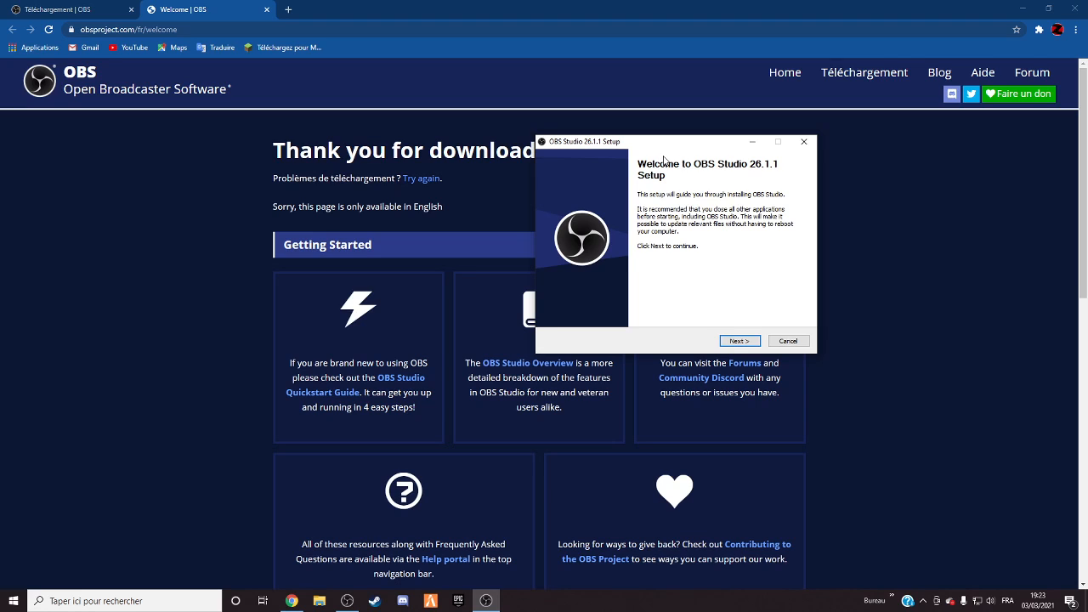
drag(663, 148, 610, 153)
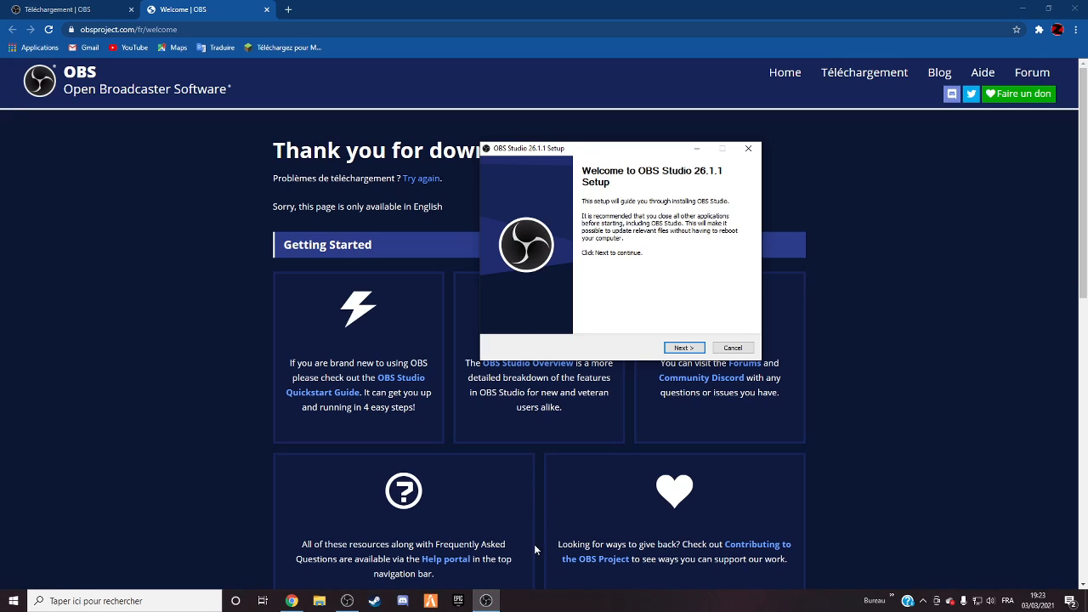
Step: Quit the OBS Studio 26.1.1 setup, confirm quitting, and switch to the already installed OBS Studio
click(348, 600)
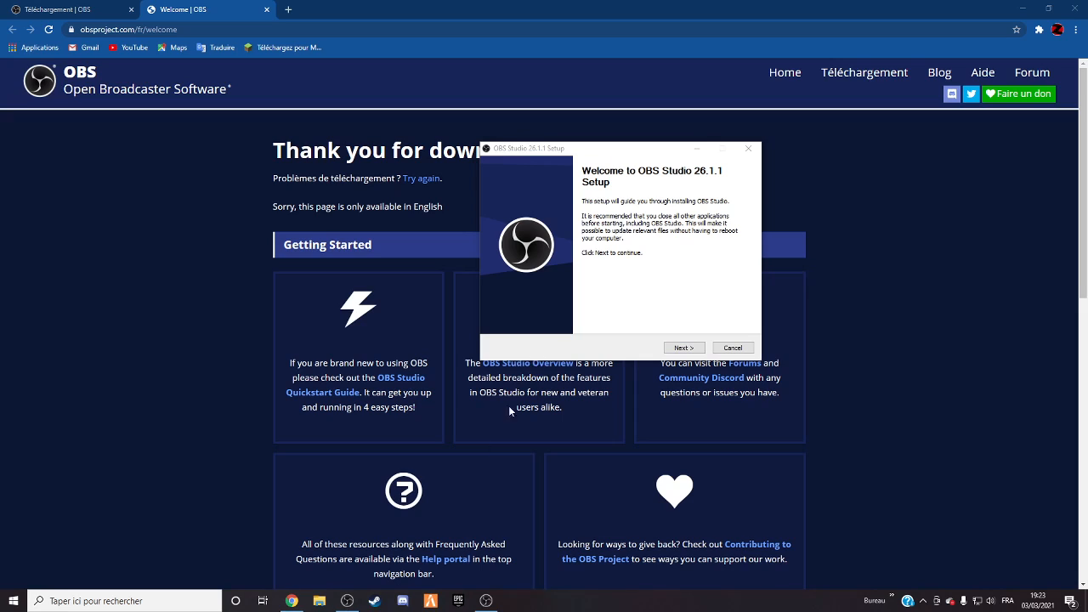
click(748, 149)
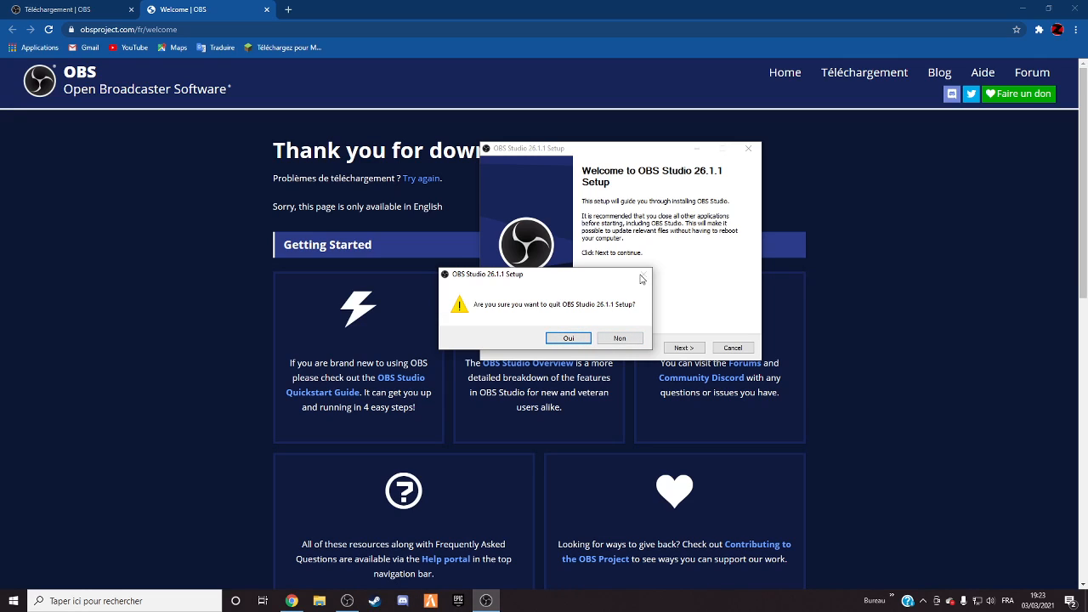
click(570, 342)
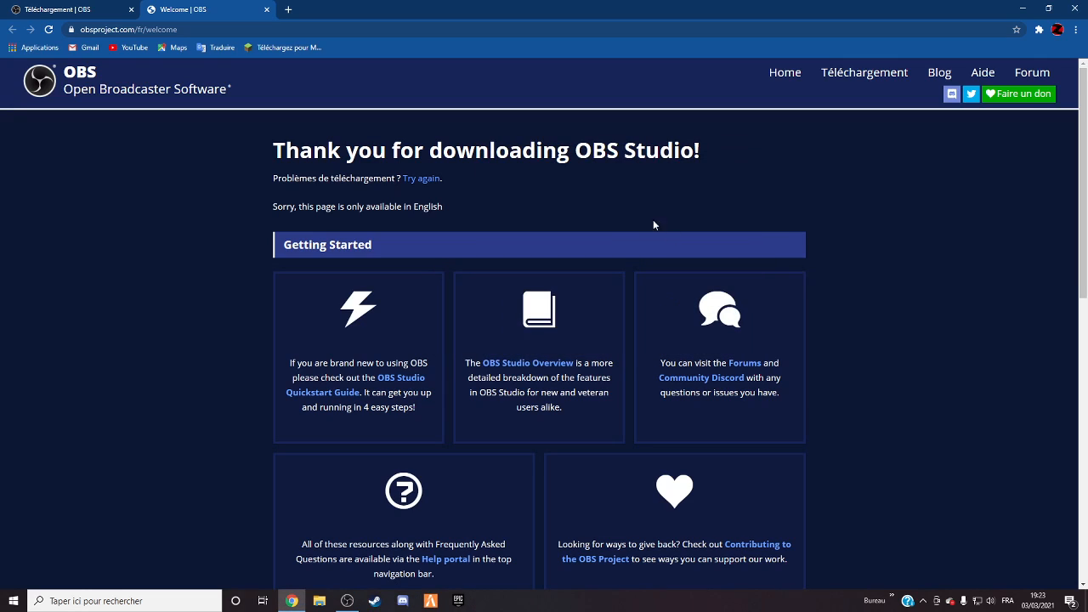
click(347, 600)
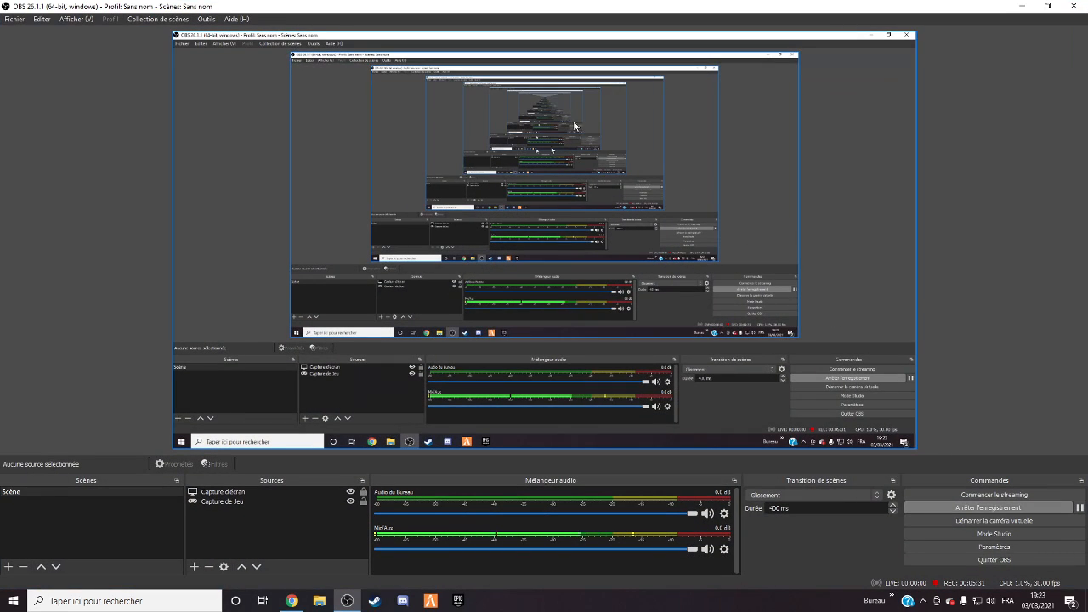
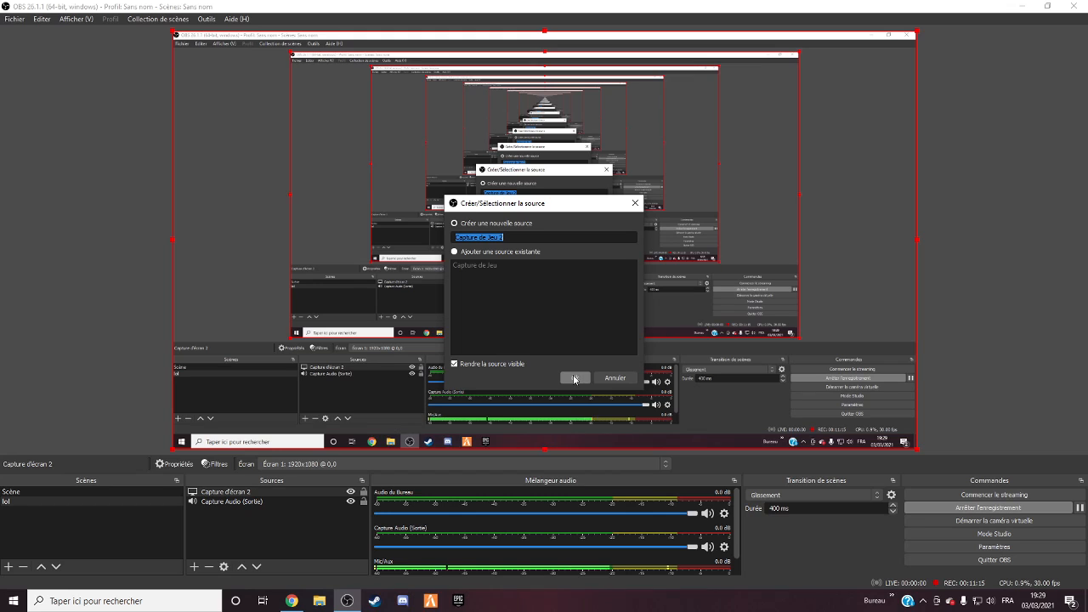
Step: Add the new game capture source "Capture de Jeu 2" to the scene "lol", with its mode kept at Capturer les applications en plein écran
click(573, 377)
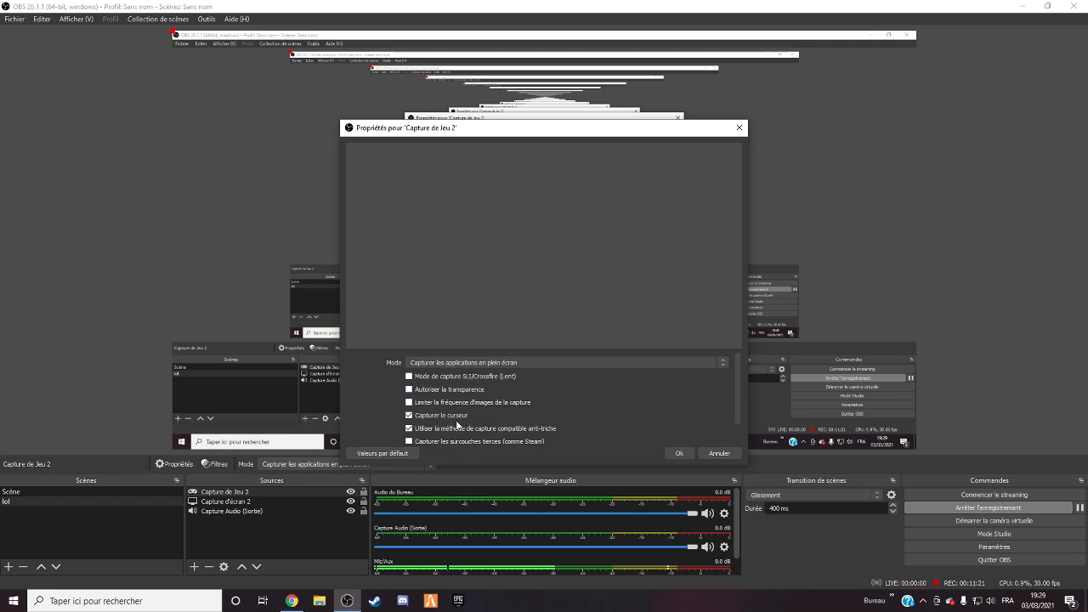
click(584, 362)
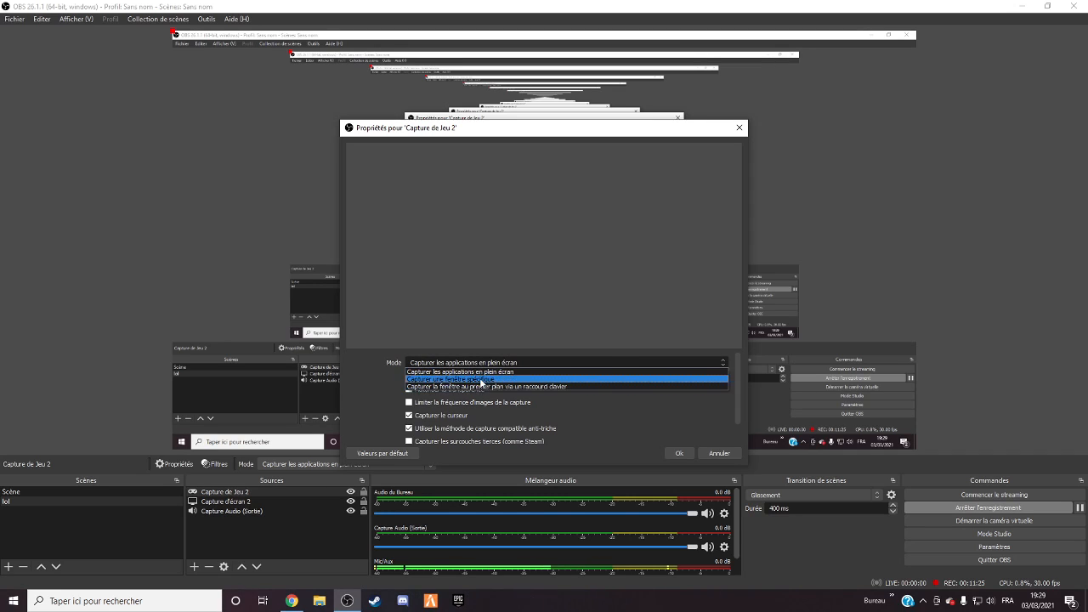
click(527, 363)
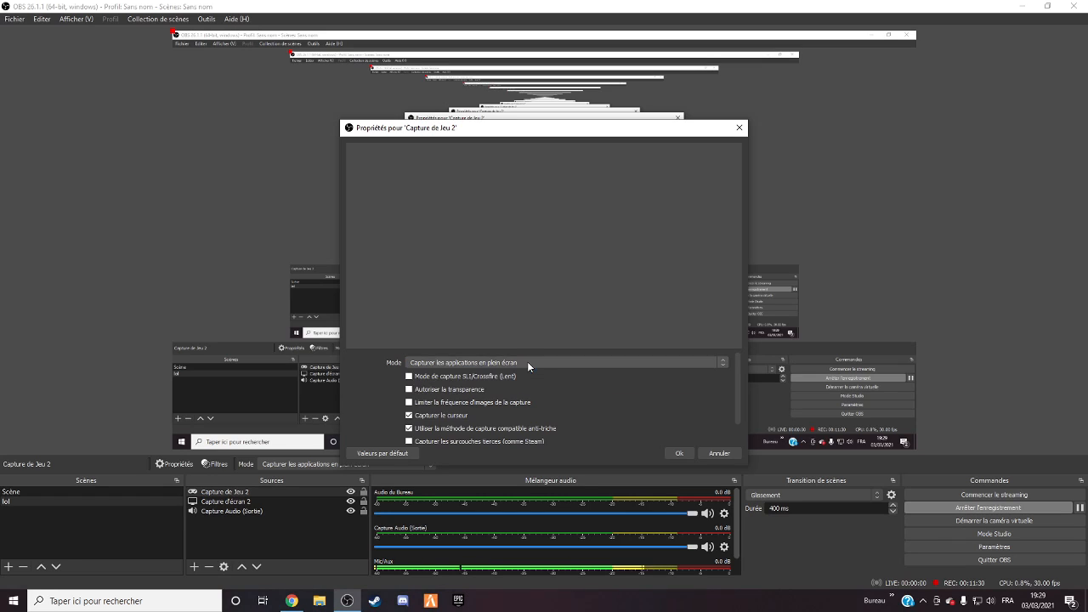
click(680, 453)
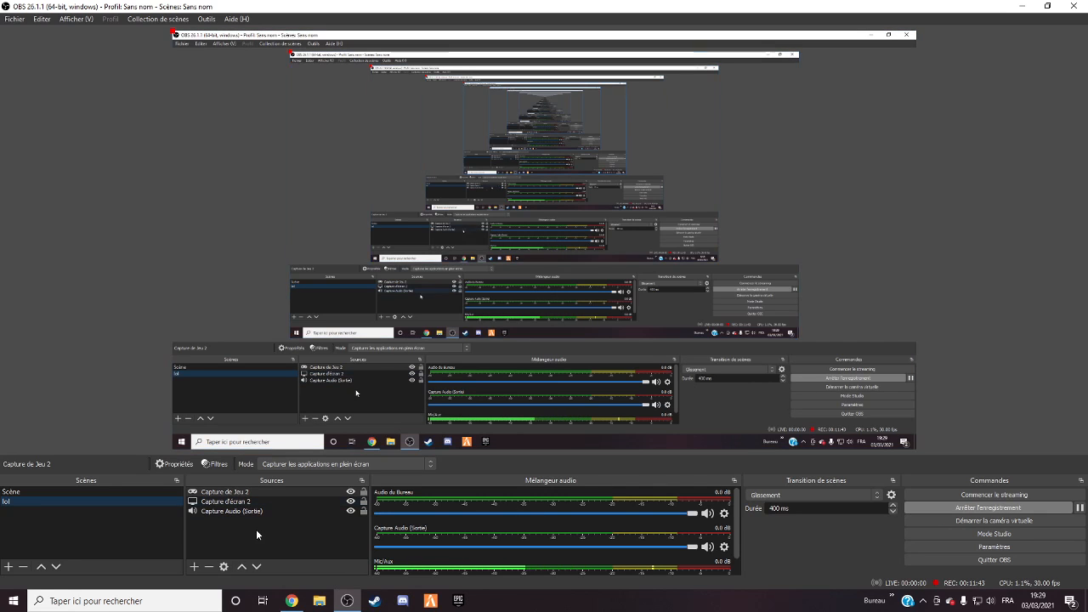
Step: Add a new image source named "Image" using the file luffy-lavez-vous-les-mains from the Captures d'écran folder
click(194, 566)
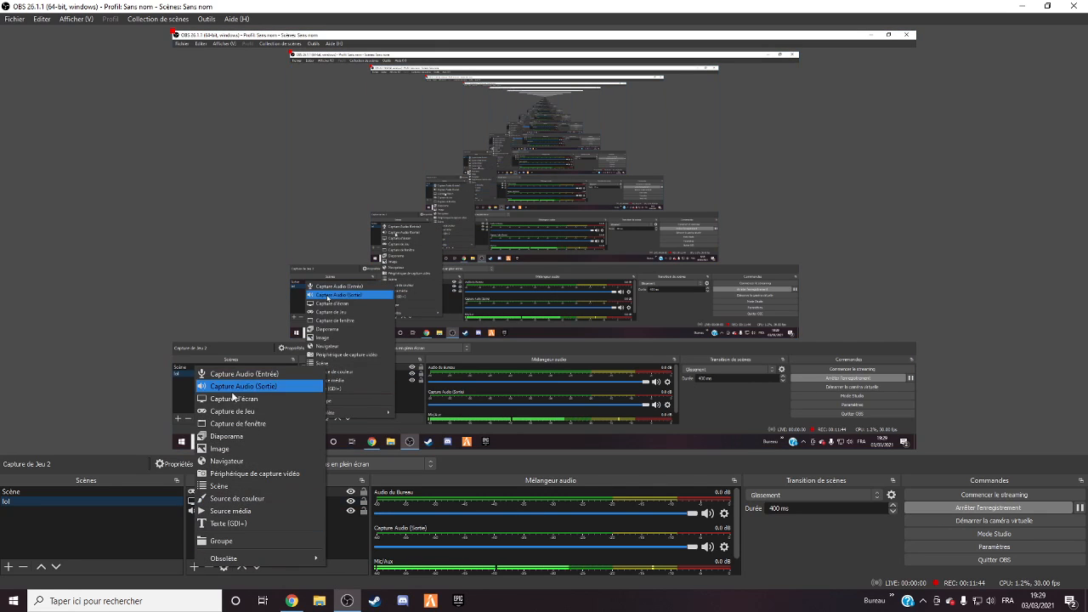
click(246, 452)
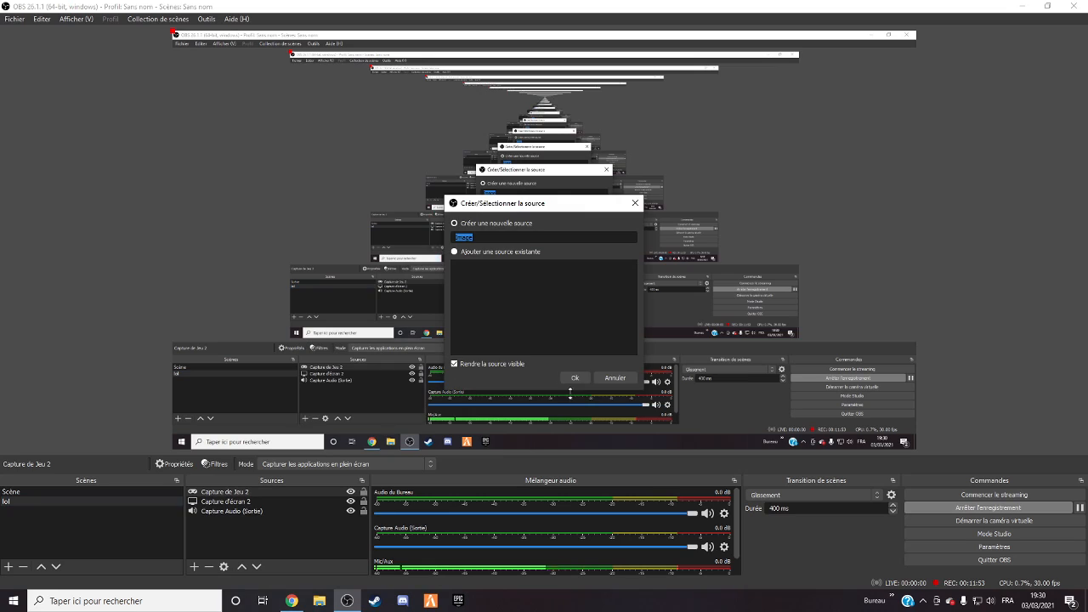
click(578, 380)
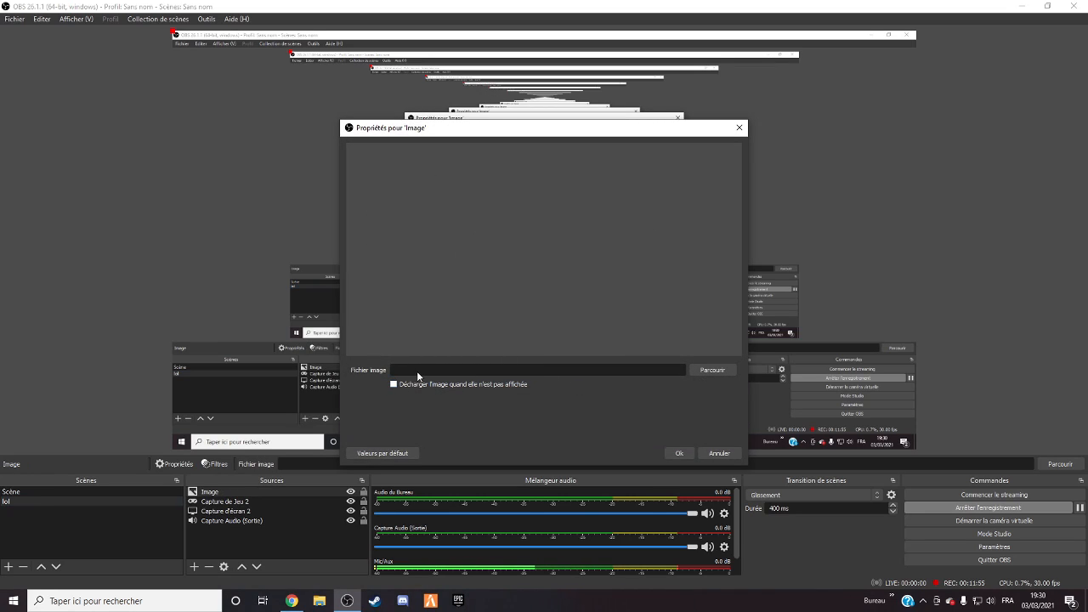
click(712, 370)
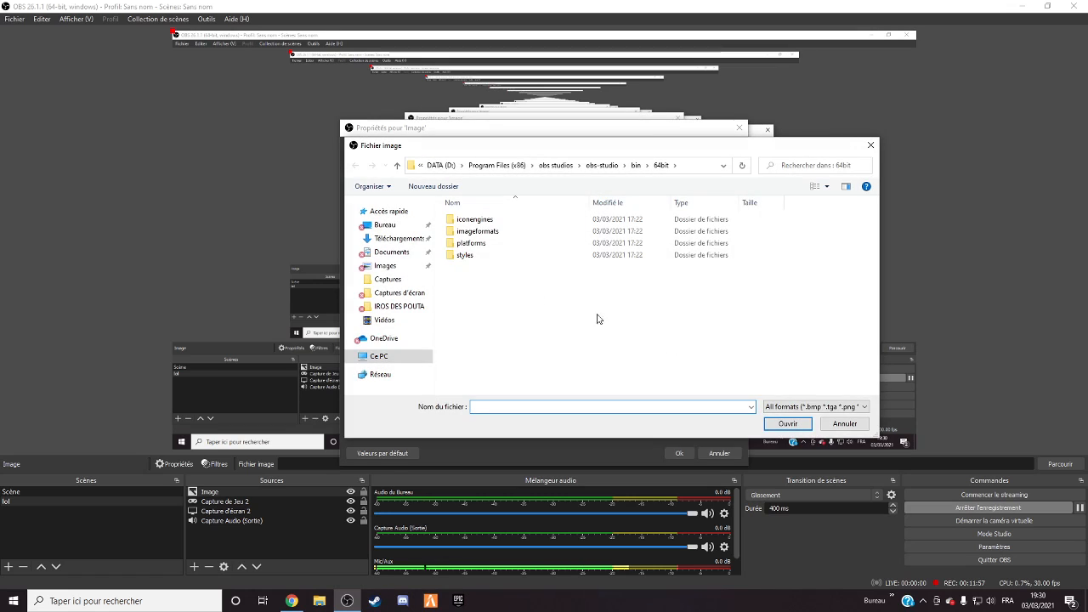
click(400, 294)
click(680, 238)
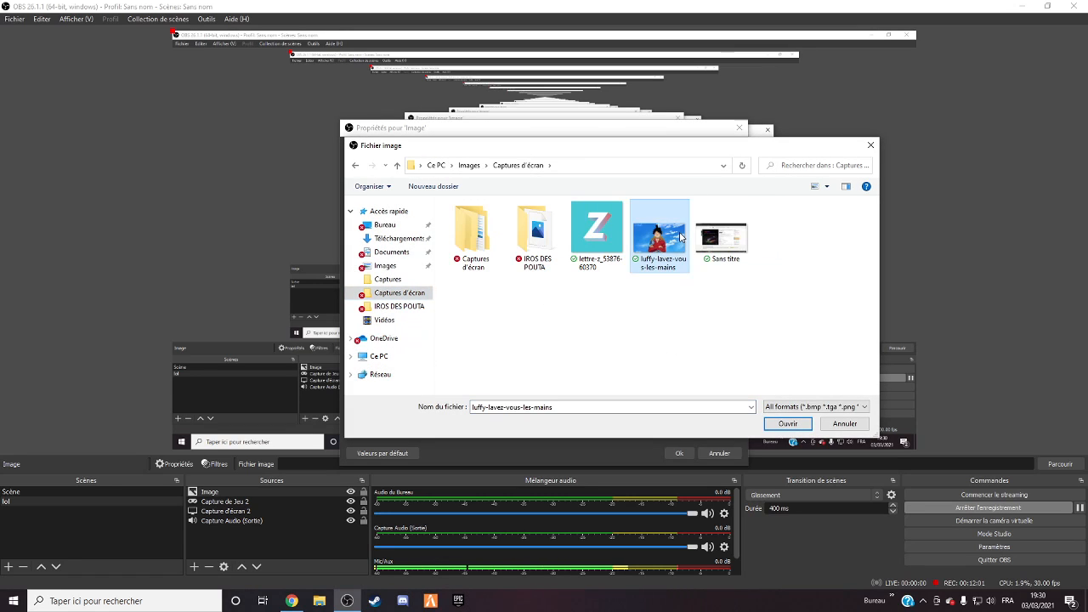
double_click(679, 238)
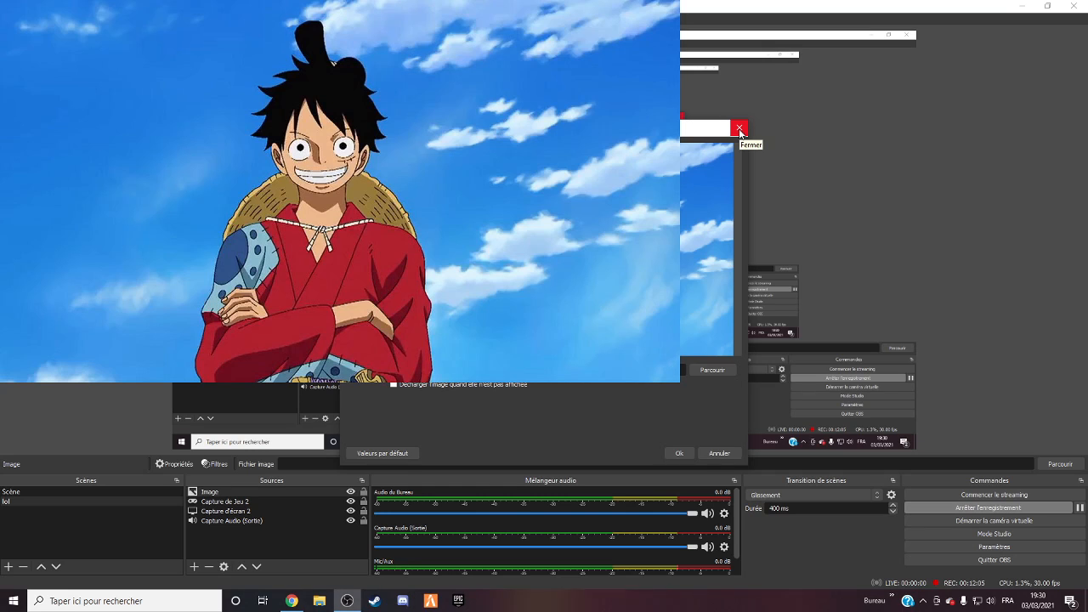
click(678, 453)
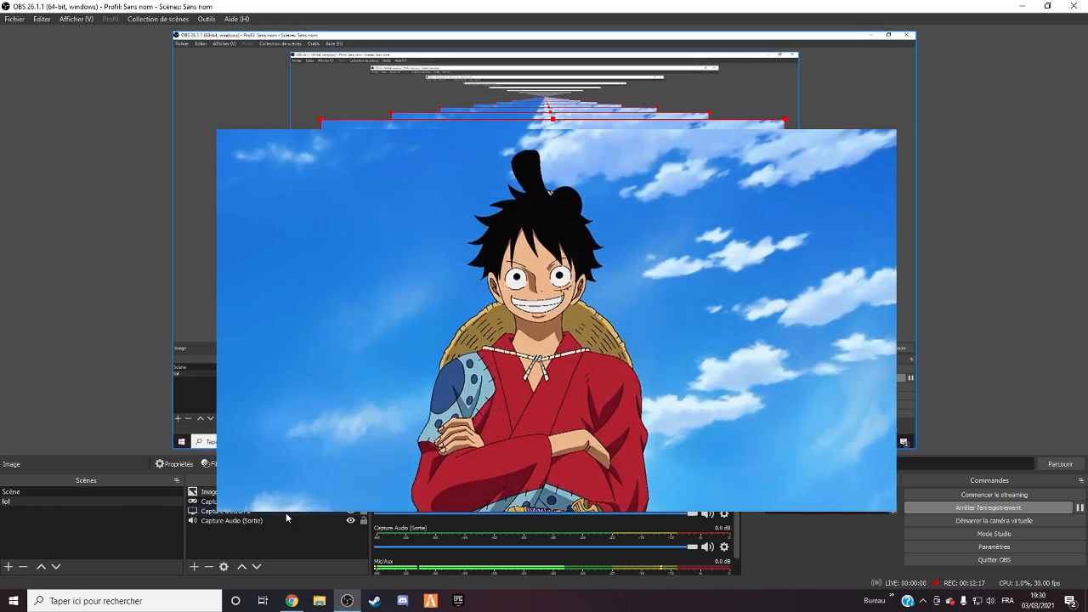
Step: Delete the scene "lol" together with its sources
right_click(153, 500)
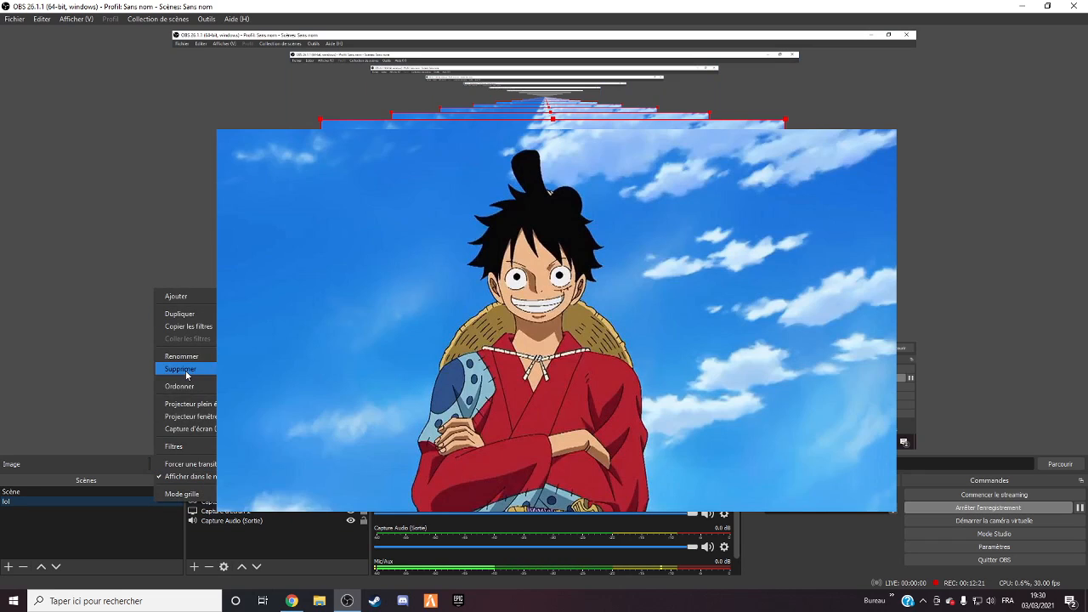
key(Escape)
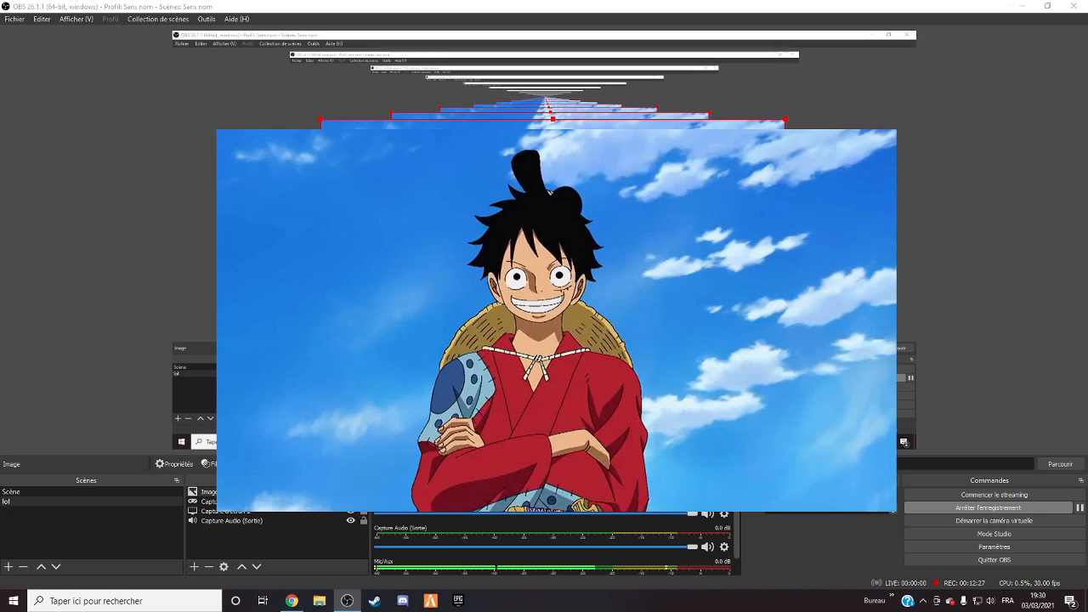
key(Delete)
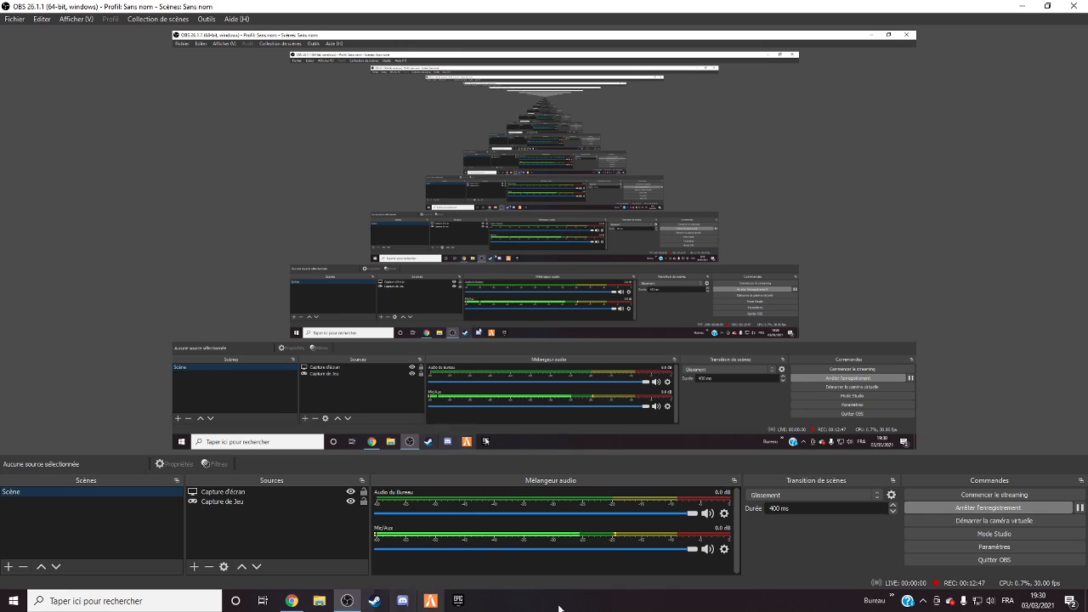
Step: Open the audio settings and examine the devices offered for Audio du Bureau and Audio Micro/Auxiliaire without changing them
click(964, 543)
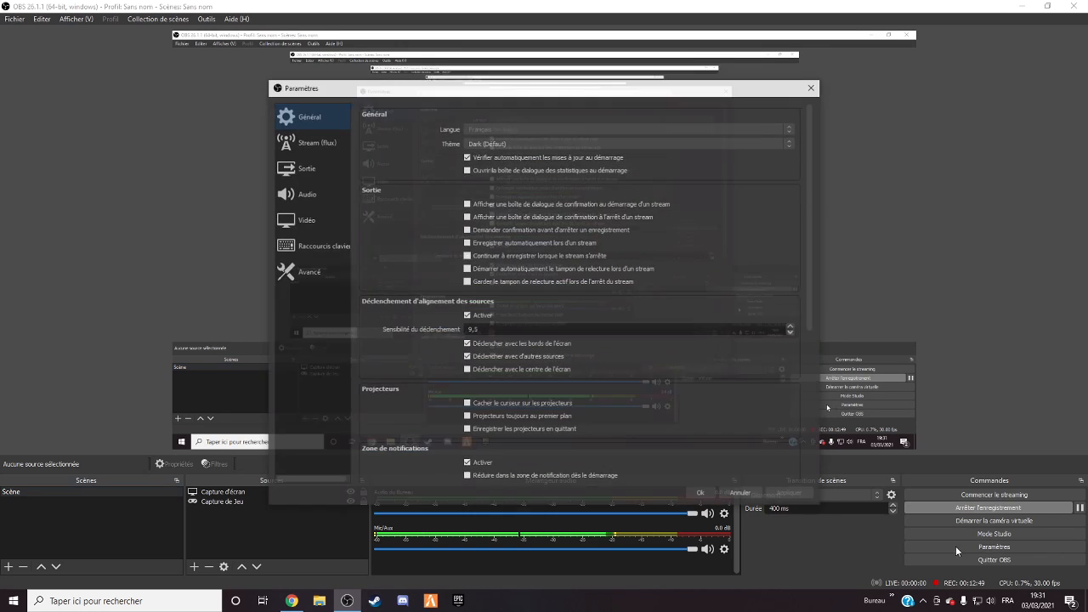
click(299, 195)
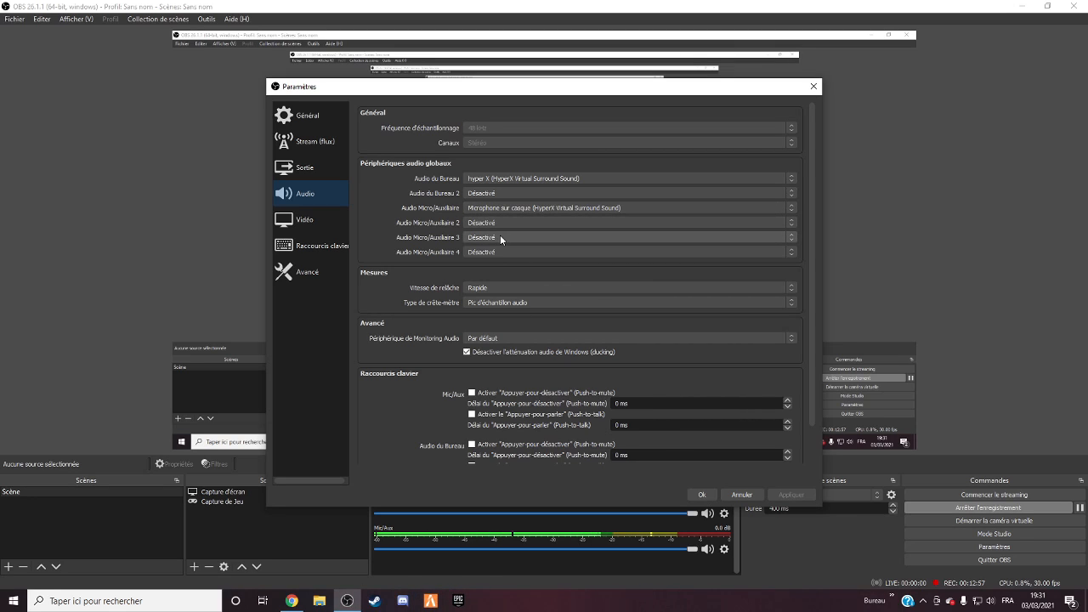
click(594, 178)
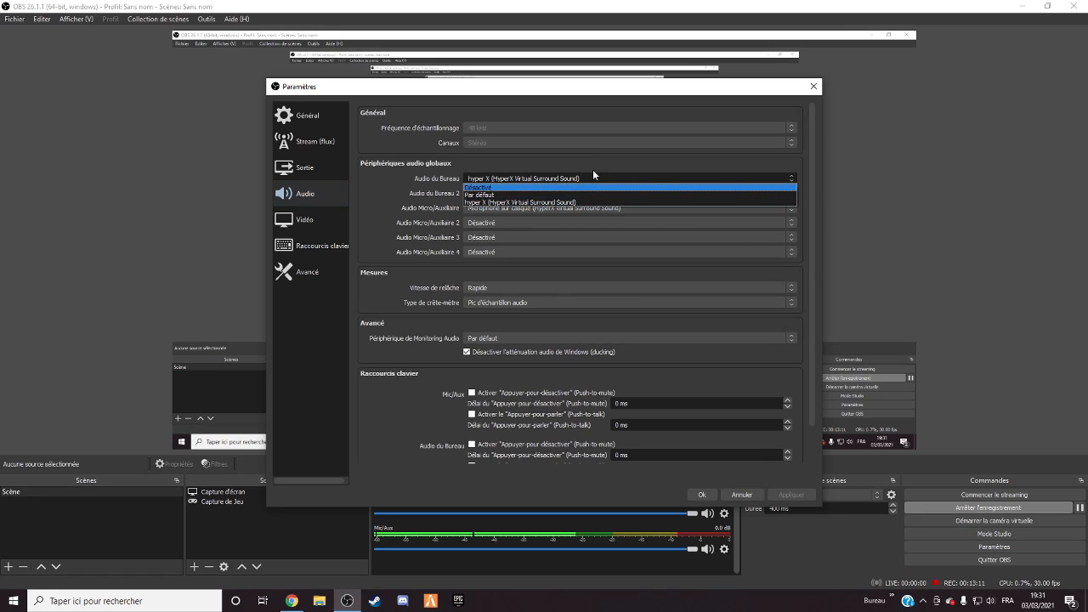
click(656, 179)
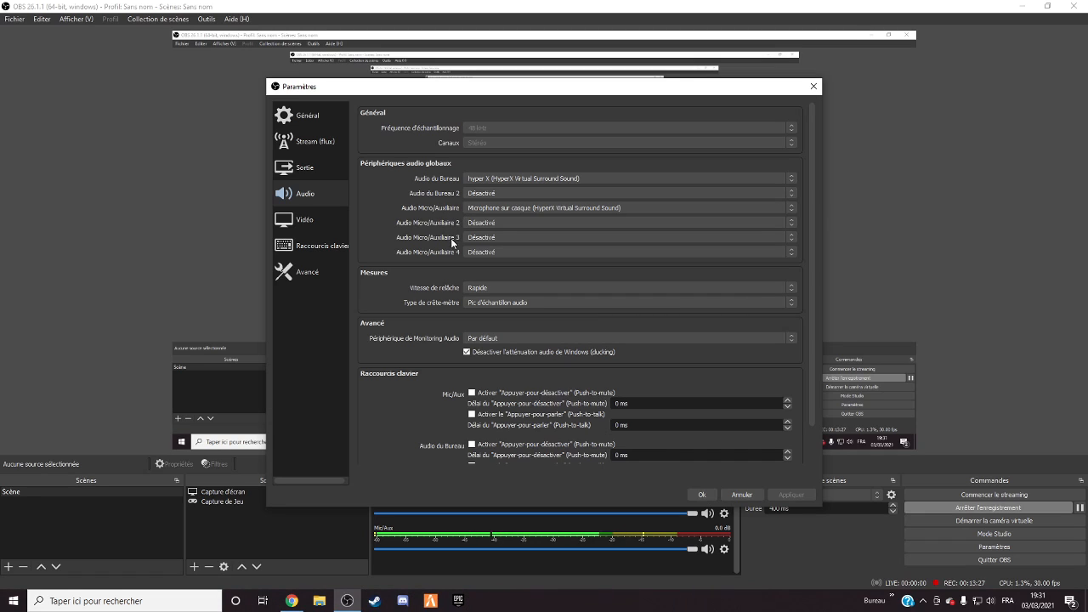
click(514, 209)
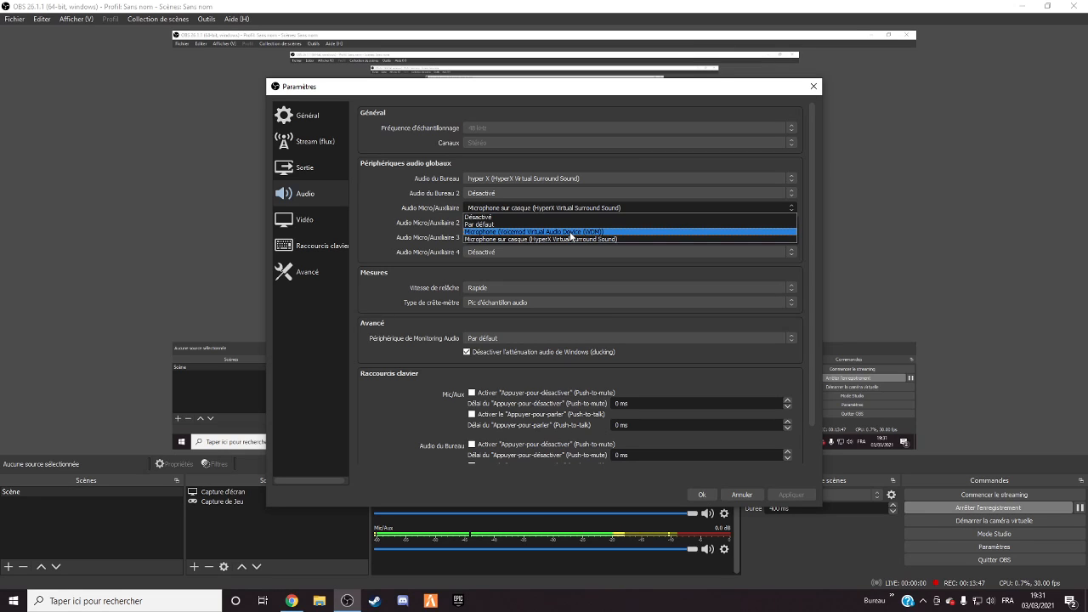
click(539, 208)
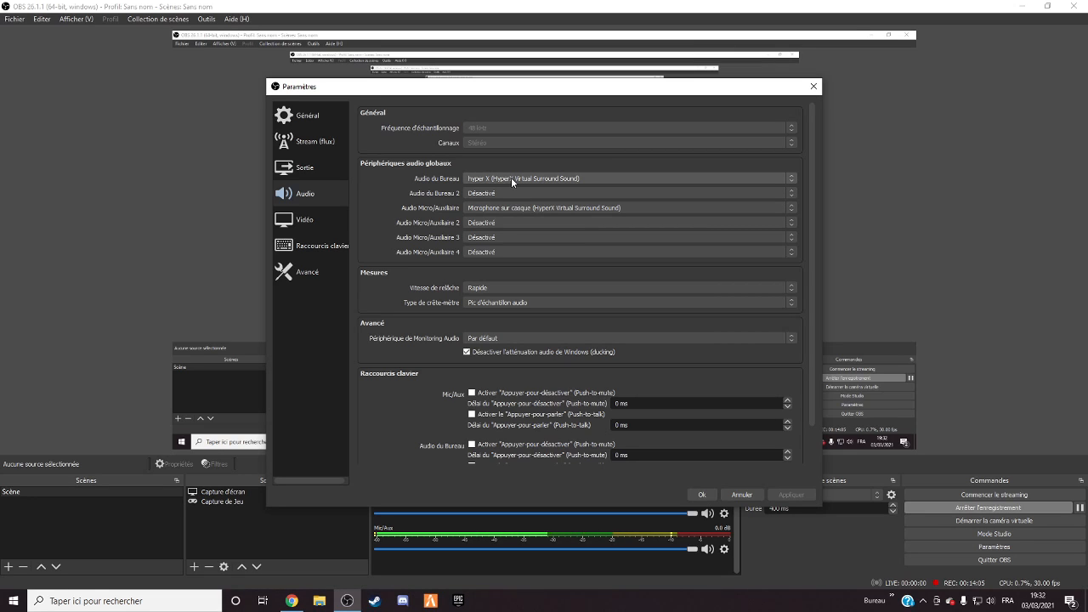
click(549, 210)
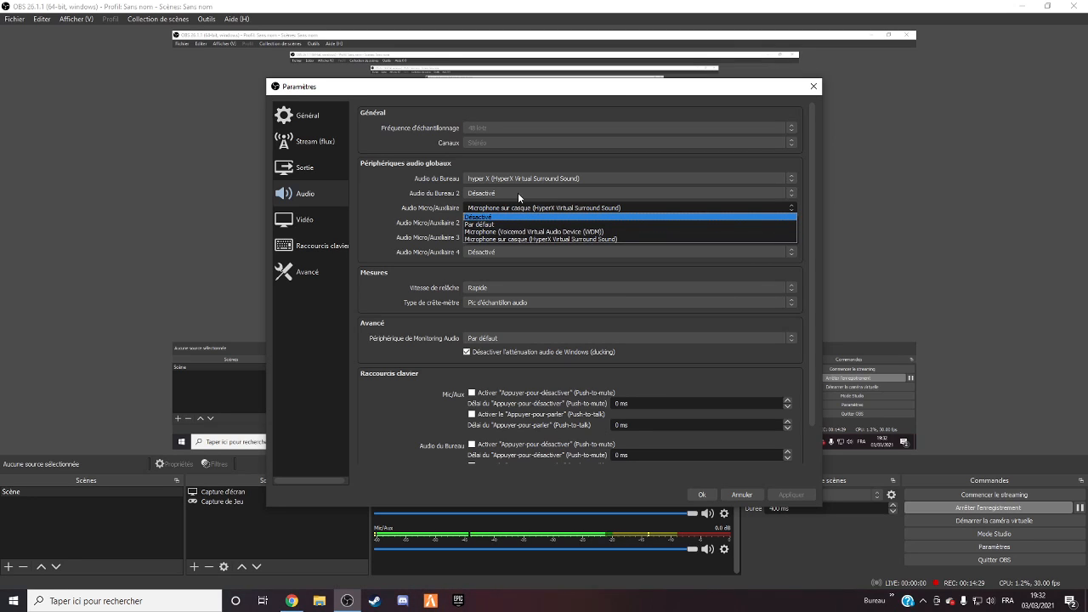
click(509, 208)
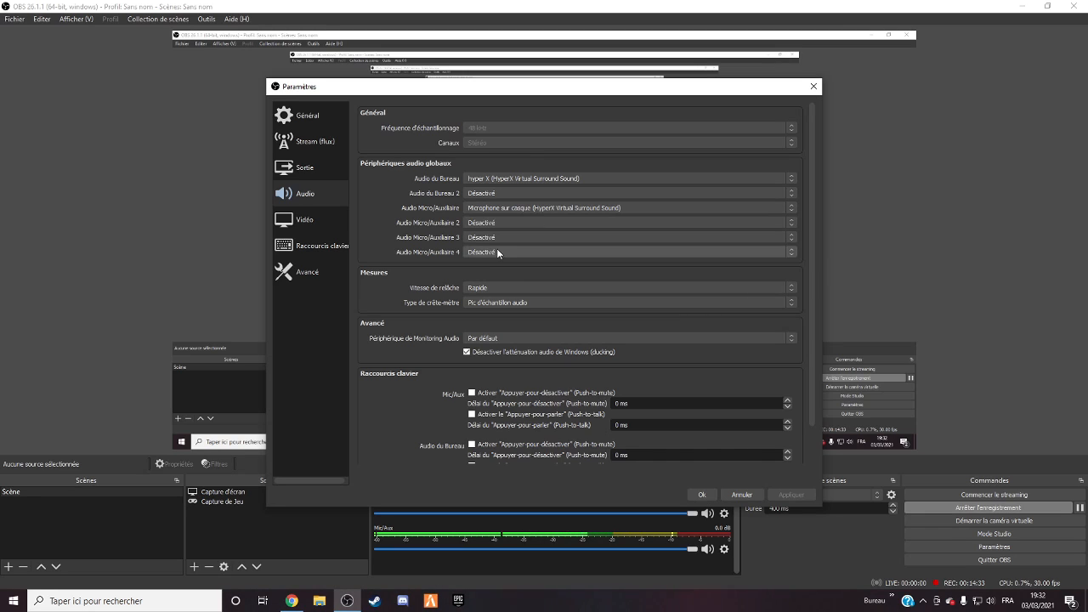
Step: Look through the video, keyboard shortcut, audio and stream settings, ending on the general settings
click(303, 228)
click(303, 244)
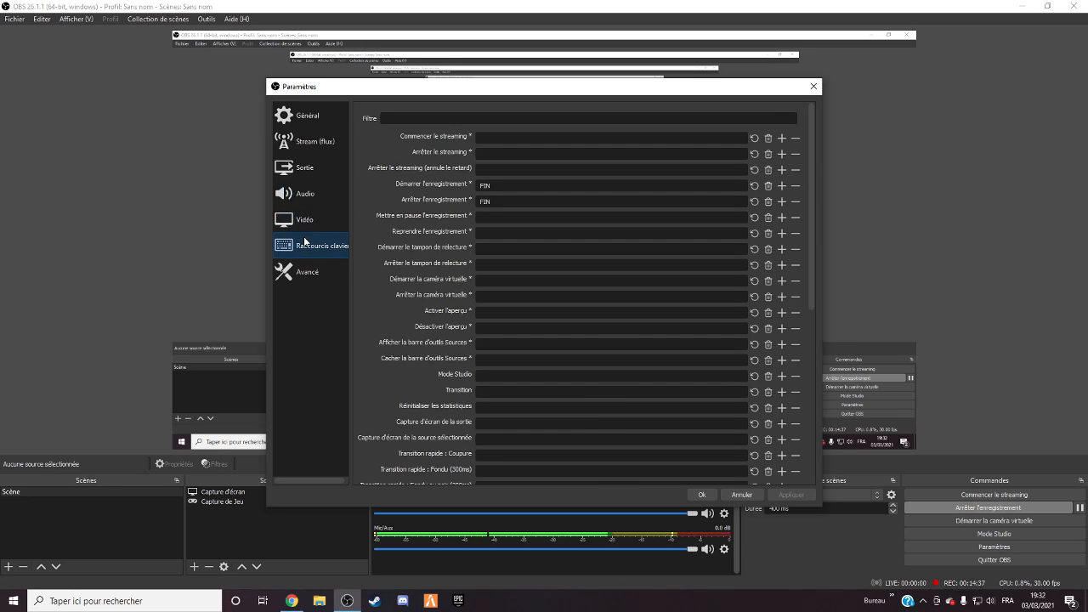
click(306, 193)
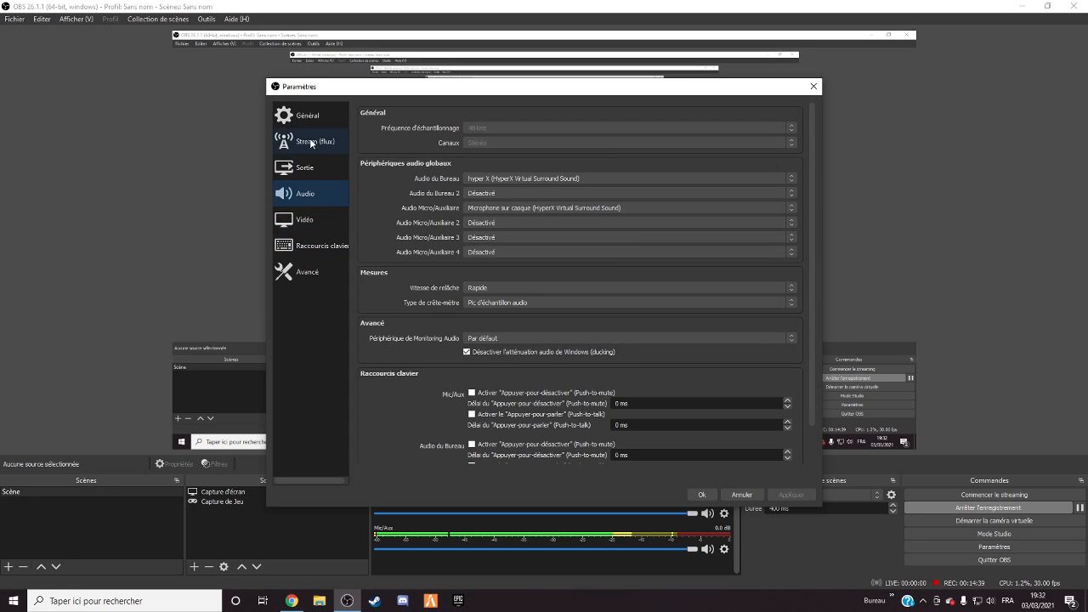
click(310, 141)
click(304, 118)
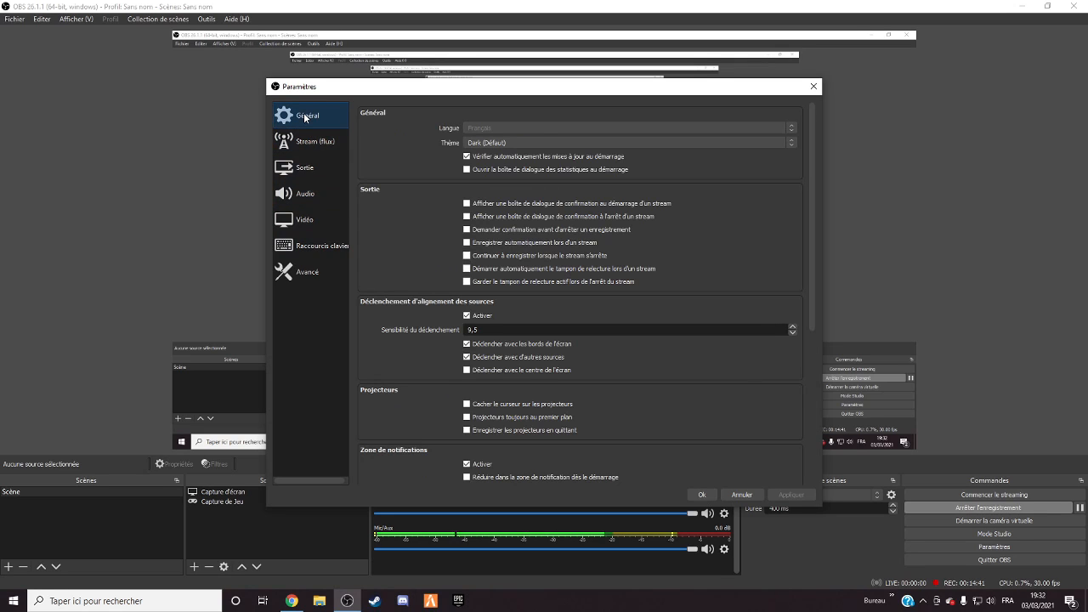
Step: Examine the output settings and the keyboard shortcuts for recording, scene sources, desktop audio and Mic/Aux
click(306, 170)
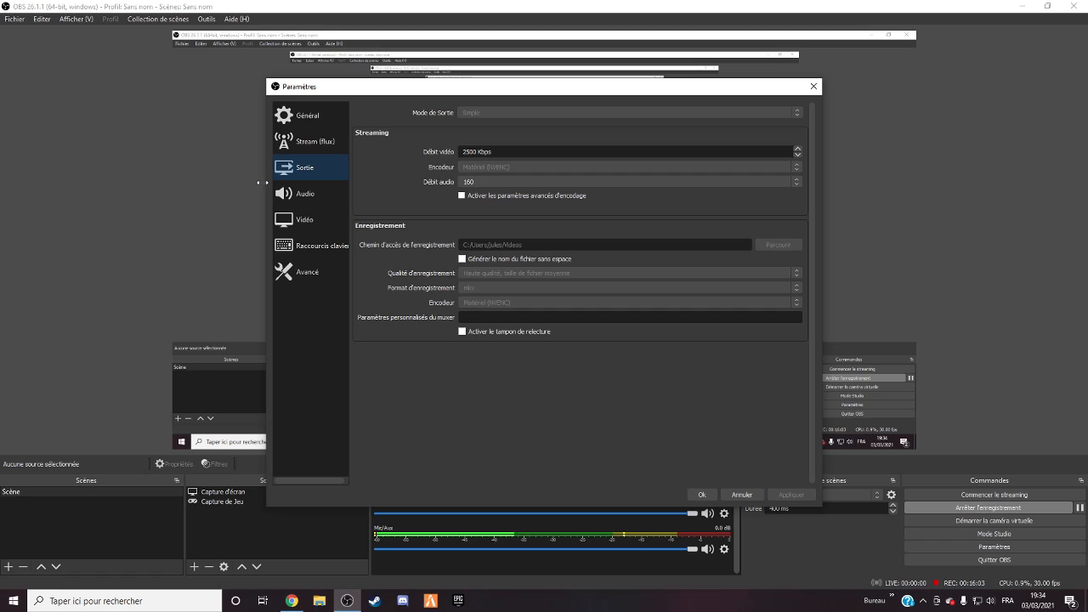
click(320, 248)
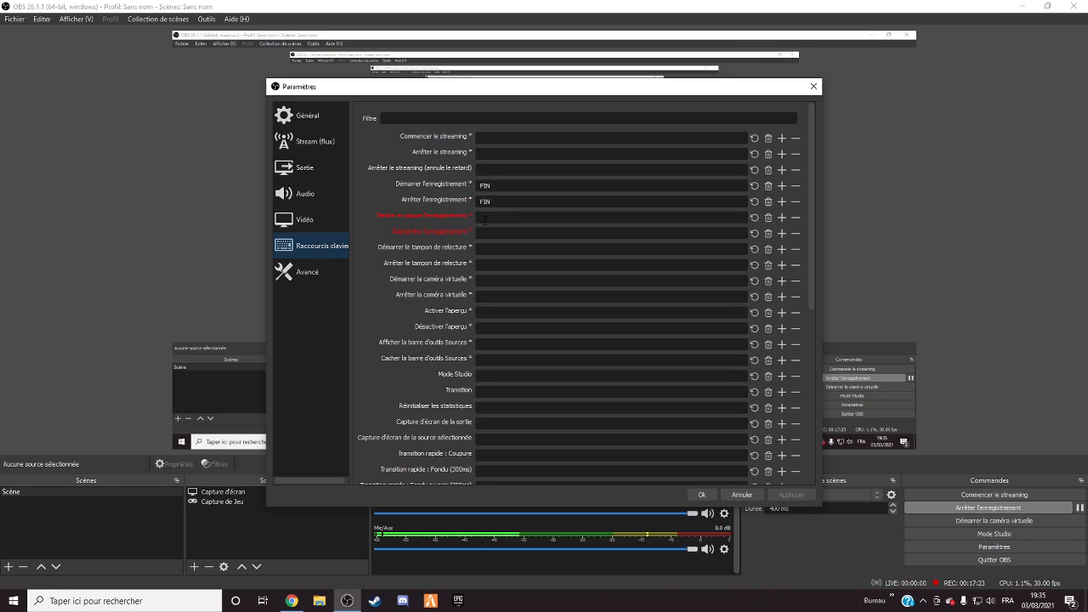
mouse_move(486, 219)
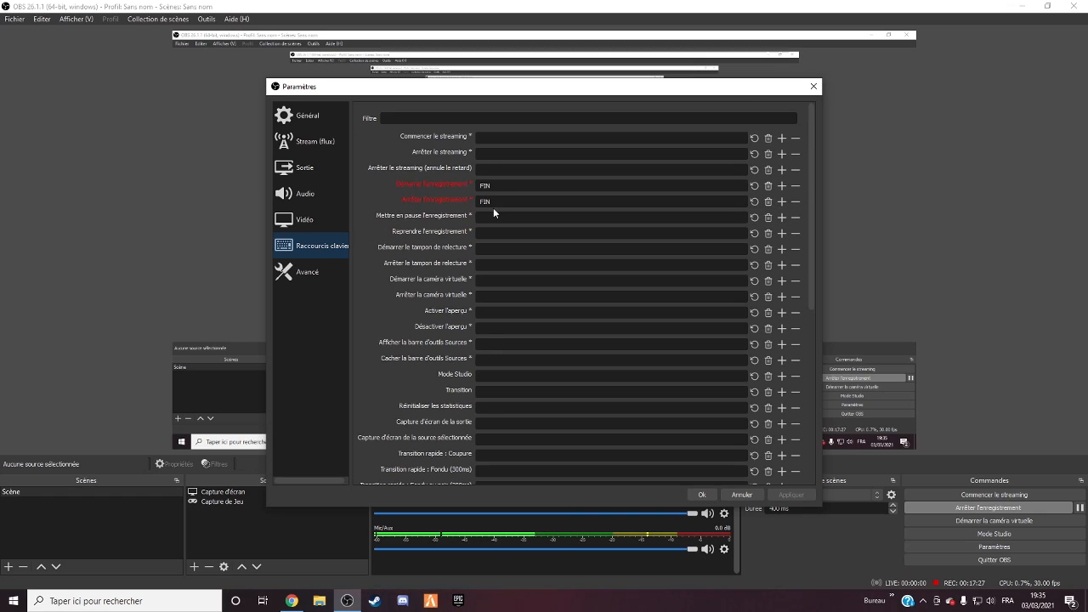
scroll(513, 234, down, 5)
scroll(514, 230, down, 1)
scroll(515, 229, up, 6)
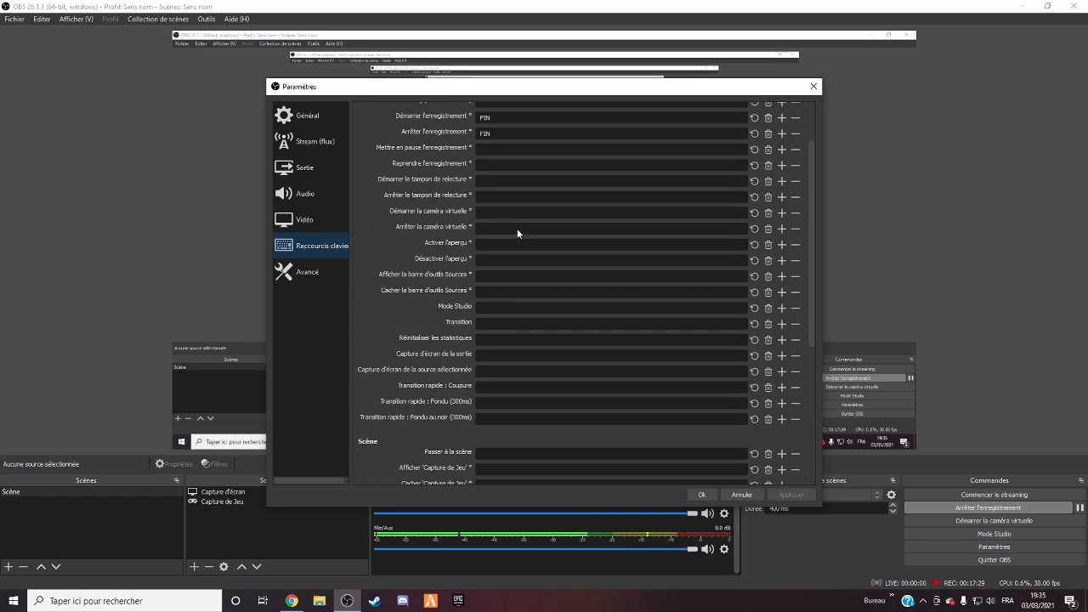
scroll(491, 224, down, 2)
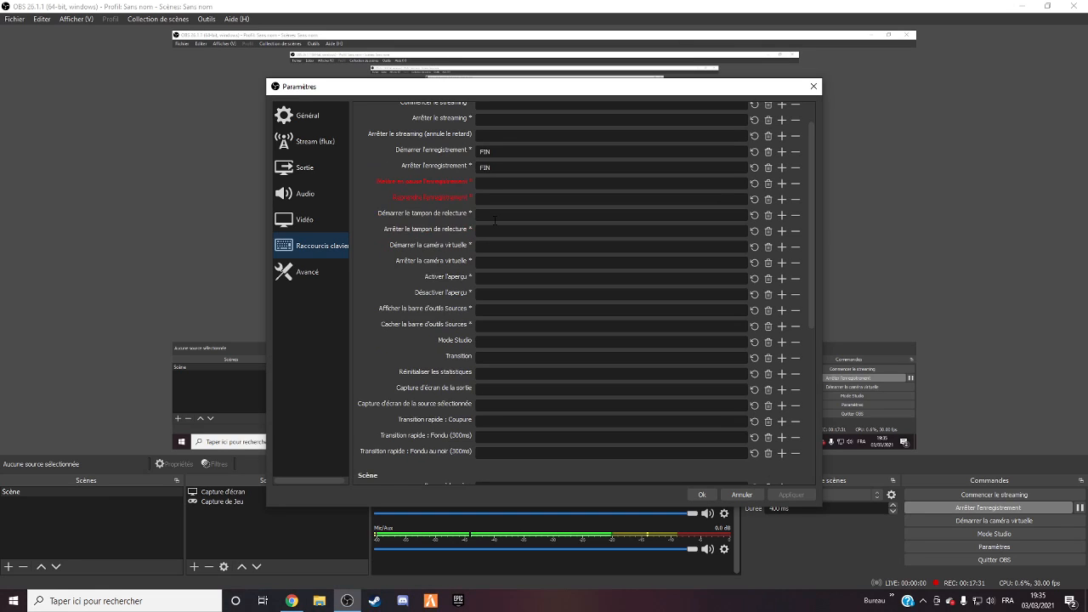
scroll(493, 217, down, 4)
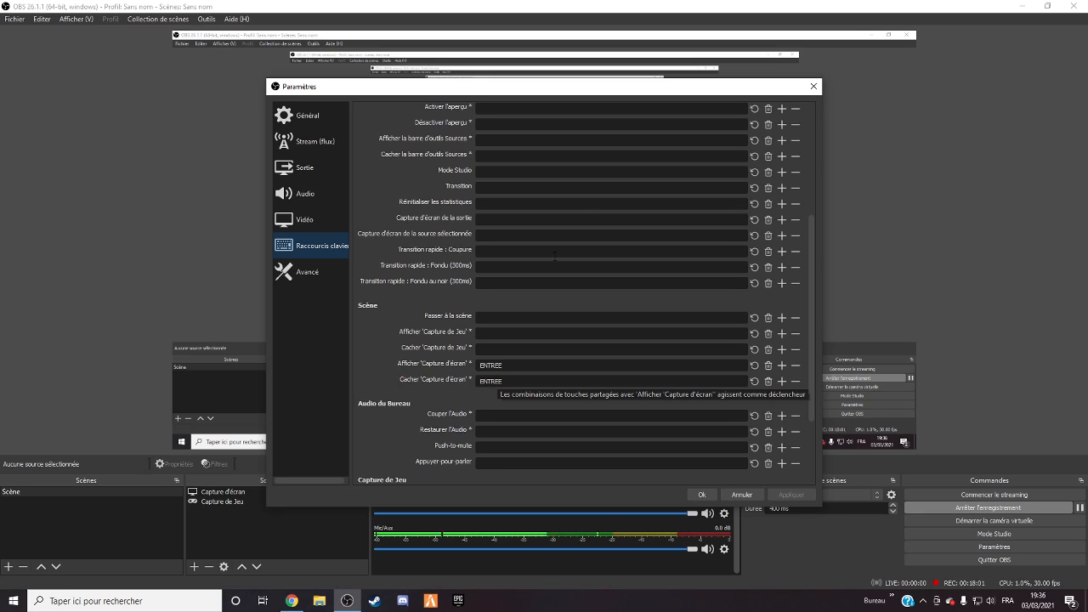
scroll(560, 349, down, 5)
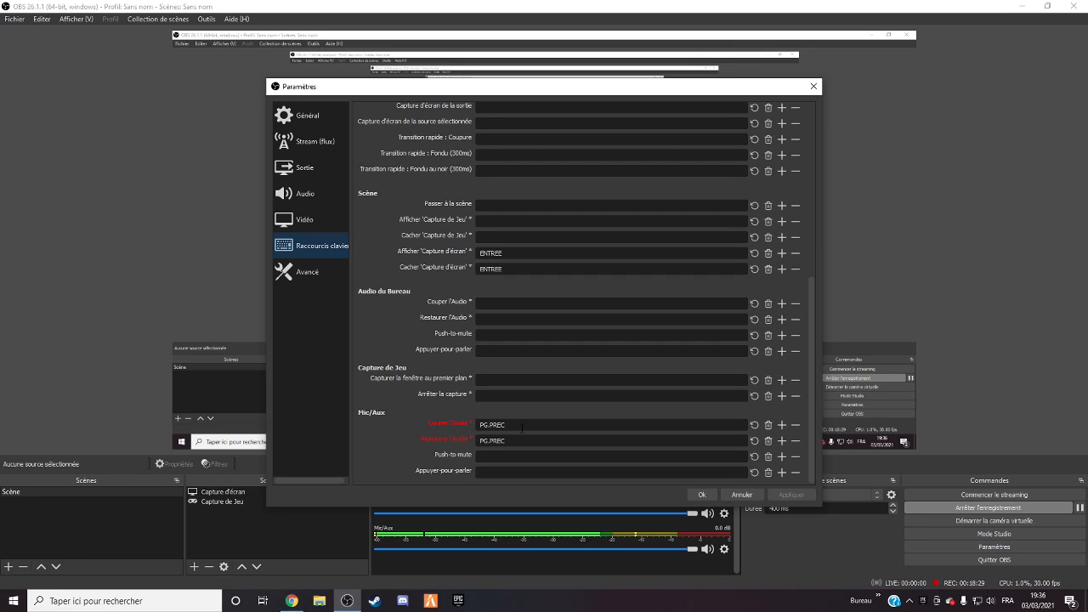
Step: Look through the stream, output and audio settings, return to the keyboard shortcuts and close the settings with acceptance
key(Page_Up)
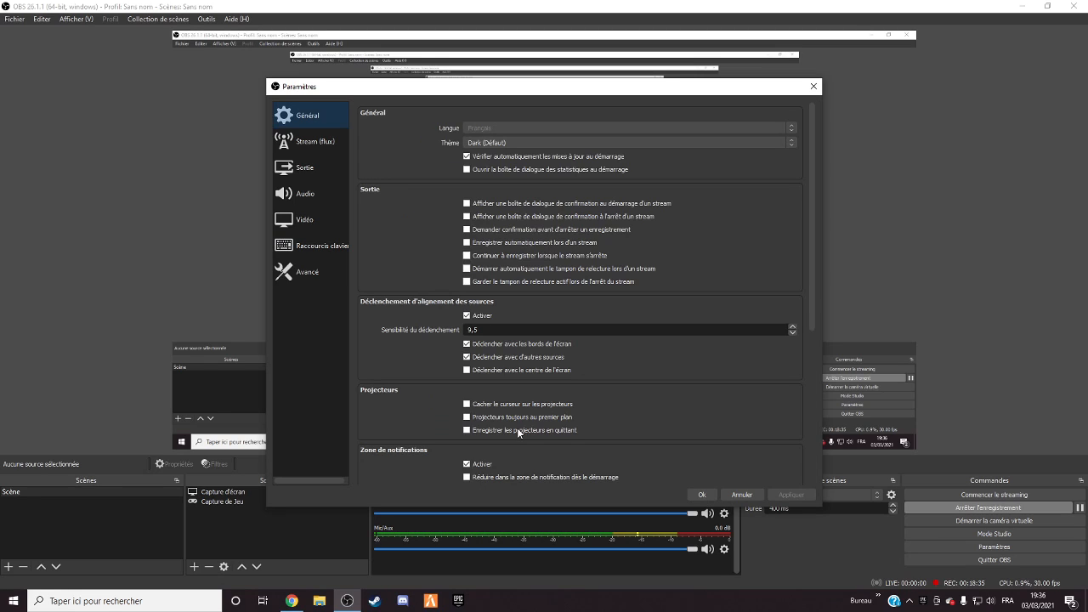
click(315, 143)
click(311, 170)
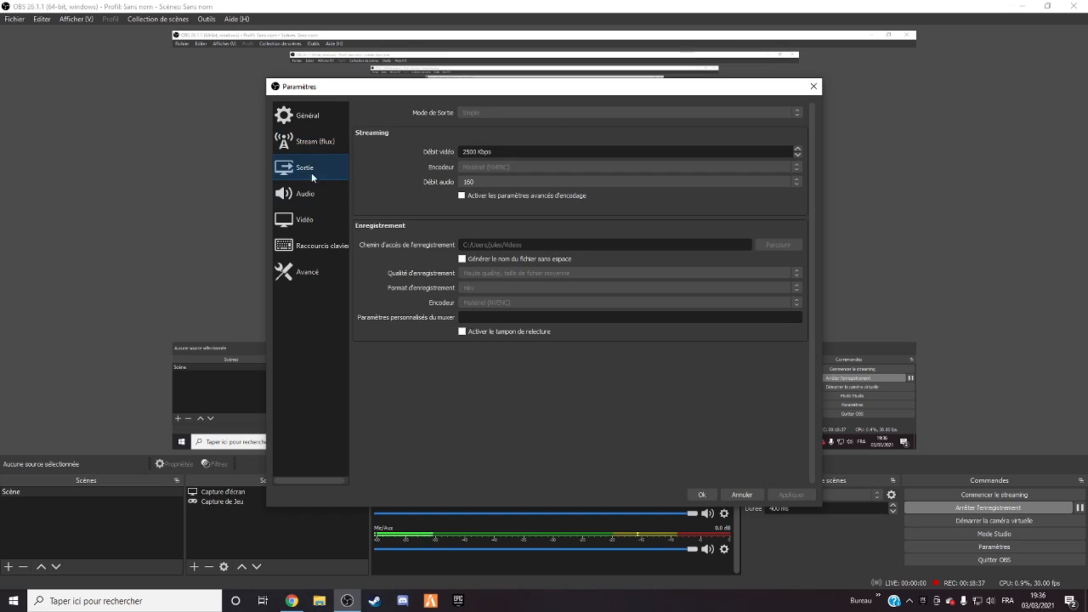
click(313, 198)
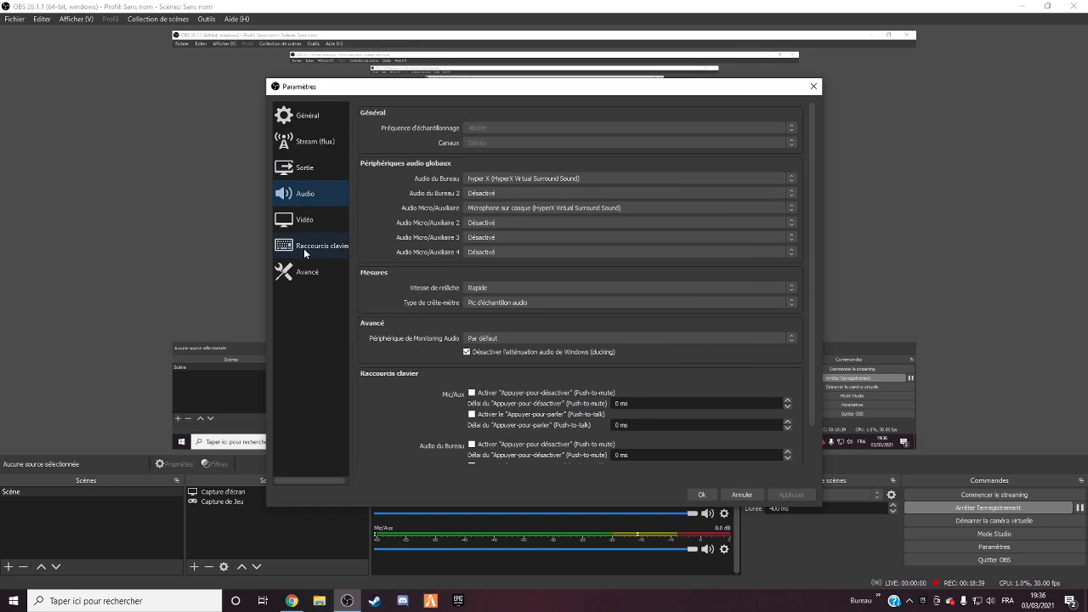
click(304, 246)
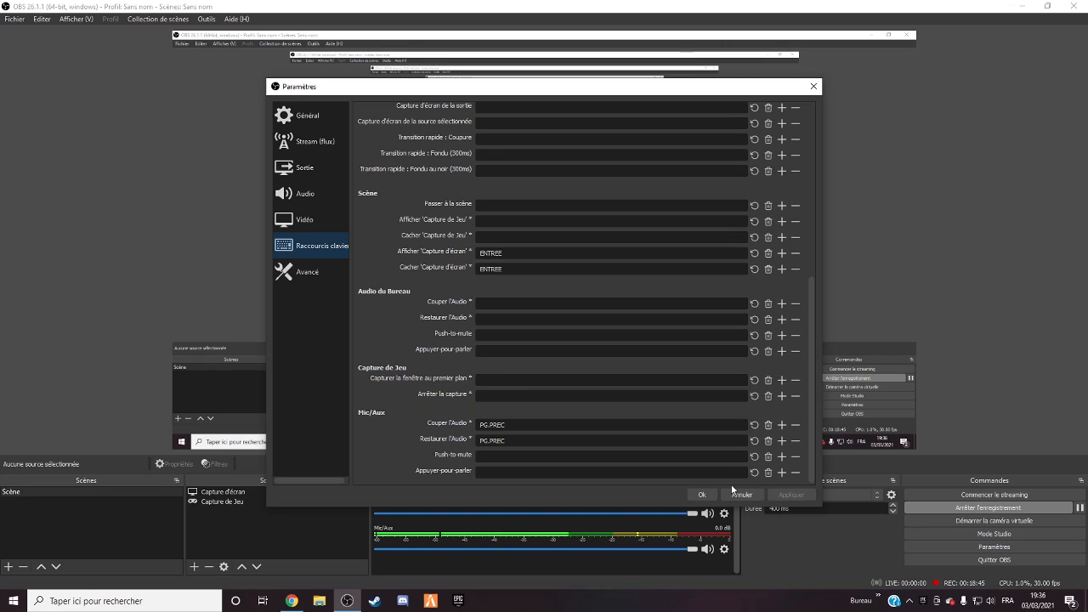
click(701, 494)
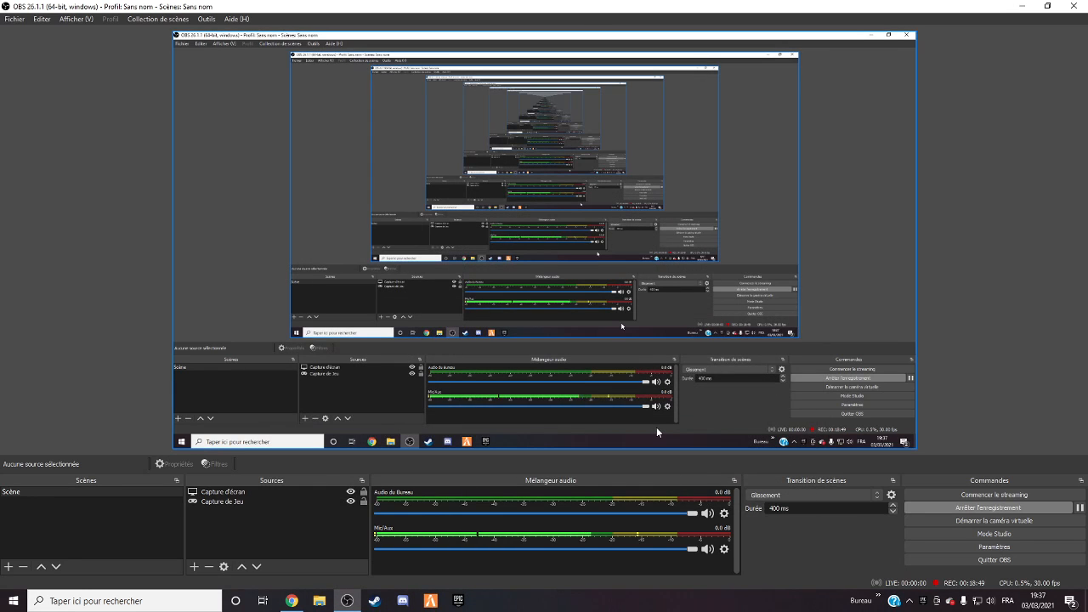
Step: Test the mute toggle of the Mic/Aux channel in the audio mixer, leaving the microphone unmuted
key(m)
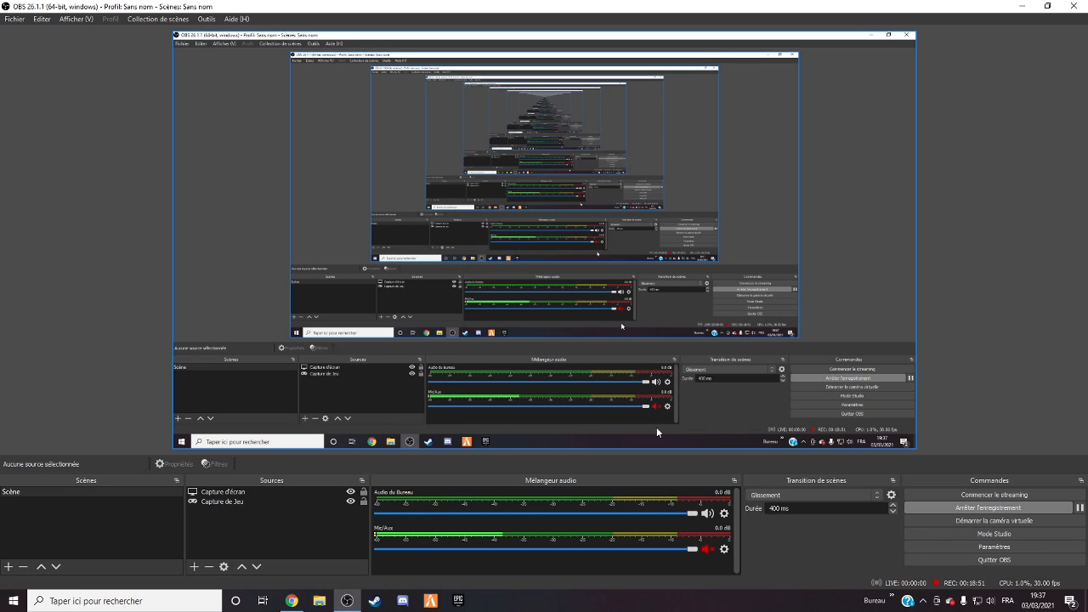
key(m)
click(708, 550)
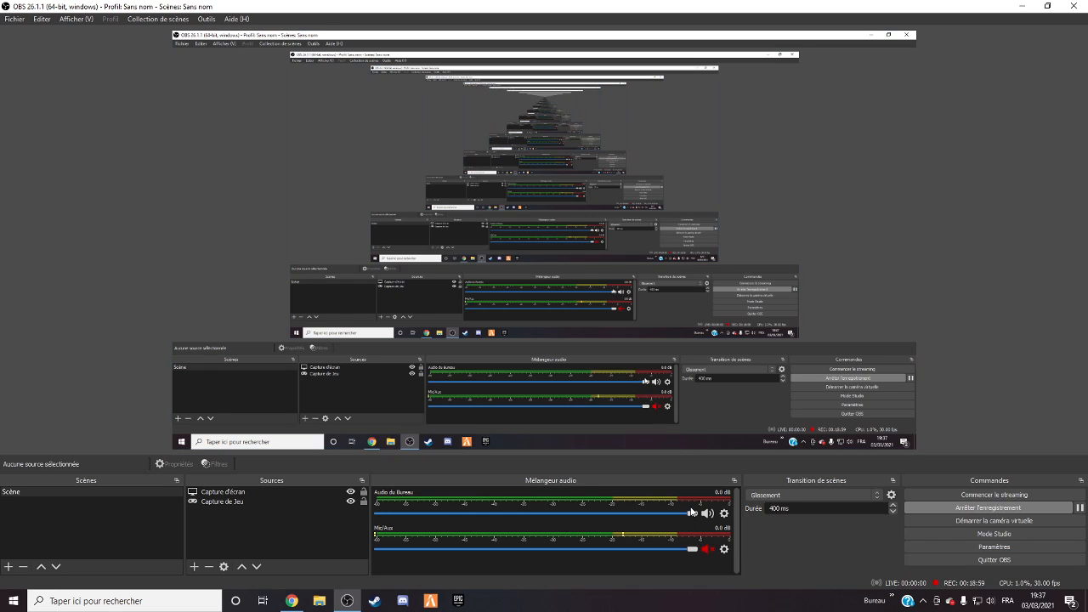
key(m)
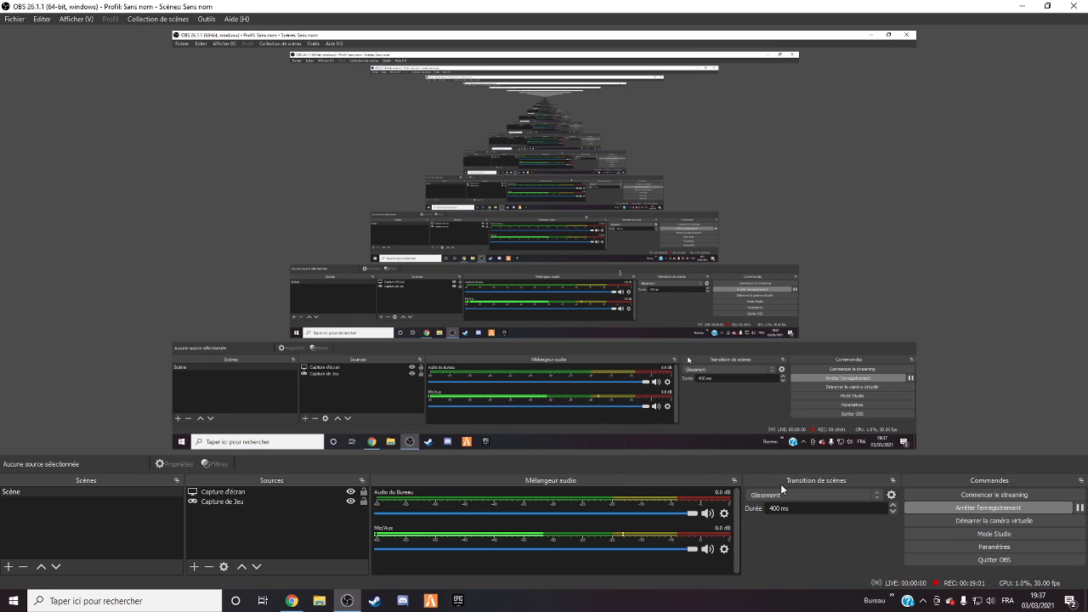